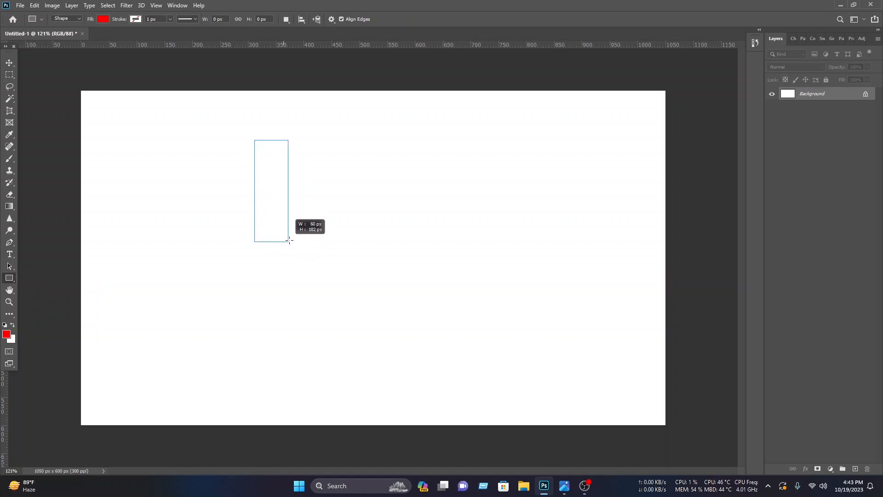
- Switch to the Move tool to reposition the red rectangle
{"action": "left_click", "coordinate": [10, 63]}
- Move the red rectangle to the canvas top edge and distort it into a slanted parallelogram
{"action": "left_click_drag", "start_coordinate": [284, 191], "coordinate": [249, 127]}
{"action": "key", "text": "ctrl+t"}
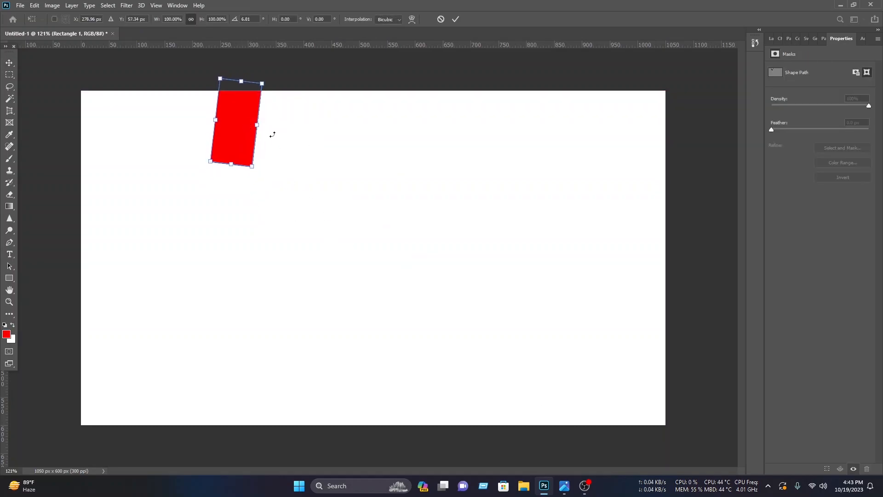
{"action": "right_click", "coordinate": [237, 124]}
{"action": "left_click", "coordinate": [252, 166]}
{"action": "left_click_drag", "start_coordinate": [252, 166], "coordinate": [198, 157]}
{"action": "left_click_drag", "start_coordinate": [247, 161], "coordinate": [234, 158]}
{"action": "left_click_drag", "start_coordinate": [197, 158], "coordinate": [231, 158]}
{"action": "key", "text": "Return"}
{"action": "left_click", "coordinate": [327, 77]}
- Duplicate the slanted red piece and position the copy below it
{"action": "left_click_drag", "start_coordinate": [228, 127], "coordinate": [225, 185]}
{"action": "left_click", "coordinate": [462, 422]}
{"action": "left_click", "coordinate": [369, 114]}
{"action": "left_click", "coordinate": [248, 127]}
{"action": "left_click", "coordinate": [456, 19]}
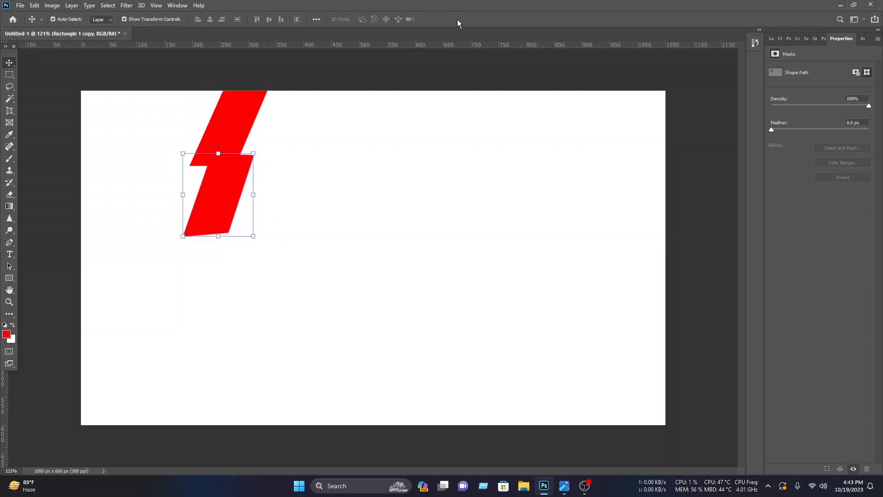
- Recolour the lower copy blue and move its layer beneath the red piece
{"action": "left_click", "coordinate": [251, 195]}
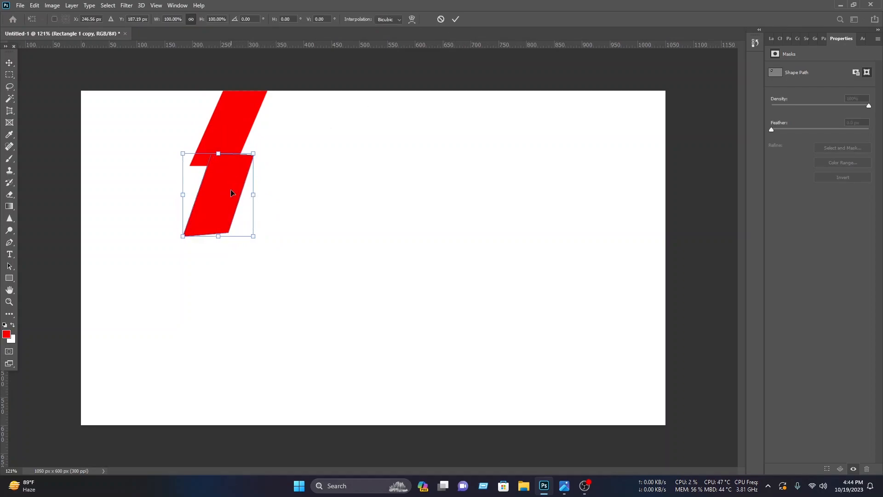
{"action": "left_click", "coordinate": [771, 39]}
{"action": "double_click", "coordinate": [785, 94]}
{"action": "left_click", "coordinate": [367, 317]}
{"action": "left_click", "coordinate": [454, 274]}
{"action": "key", "text": "v"}
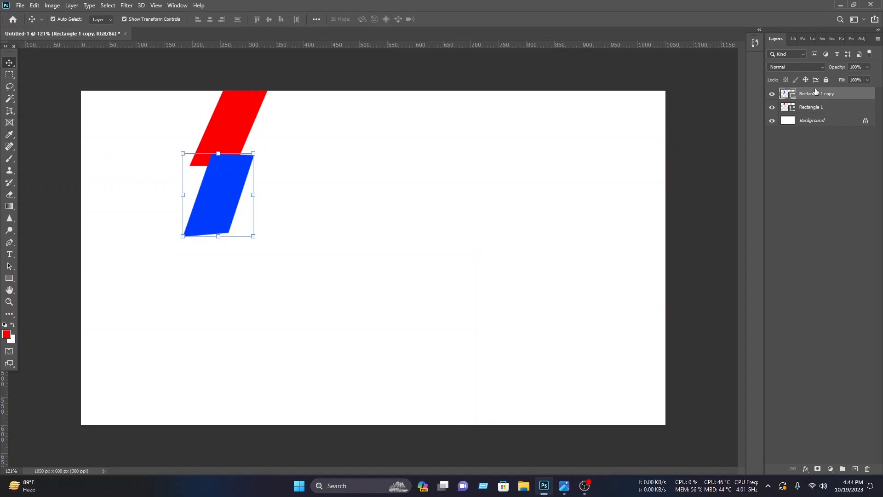
{"action": "left_click_drag", "start_coordinate": [815, 96], "coordinate": [815, 113]}
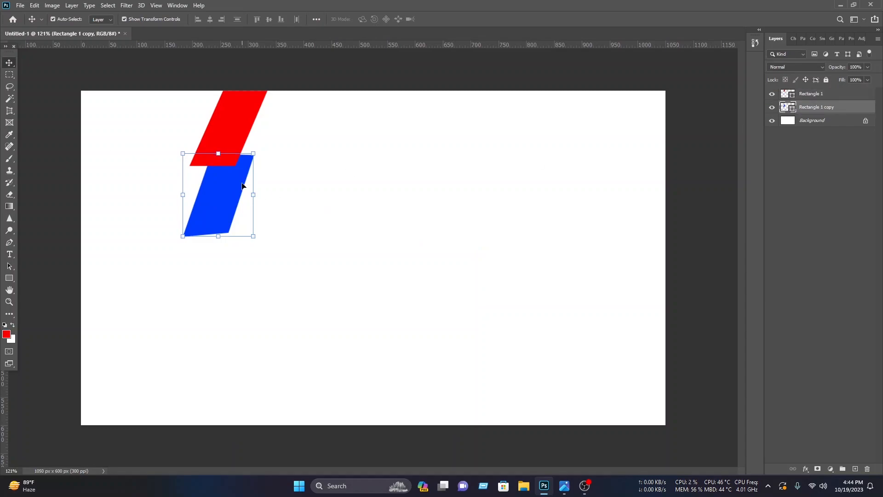
- Perspective-skew the blue piece toward a point, then stretch it taller and slightly wider
{"action": "left_click", "coordinate": [254, 197]}
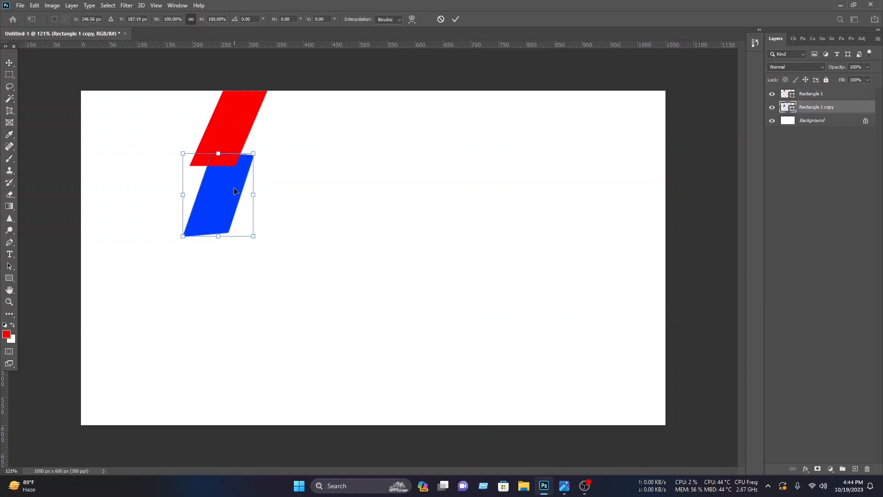
{"action": "right_click", "coordinate": [234, 189]}
{"action": "left_click", "coordinate": [259, 239]}
{"action": "left_click_drag", "start_coordinate": [218, 236], "coordinate": [195, 228]}
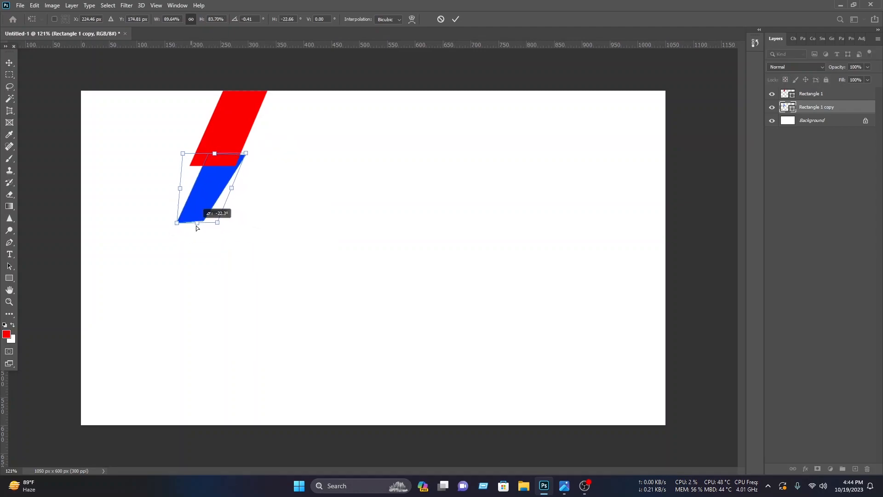
{"action": "double_click", "coordinate": [213, 205]}
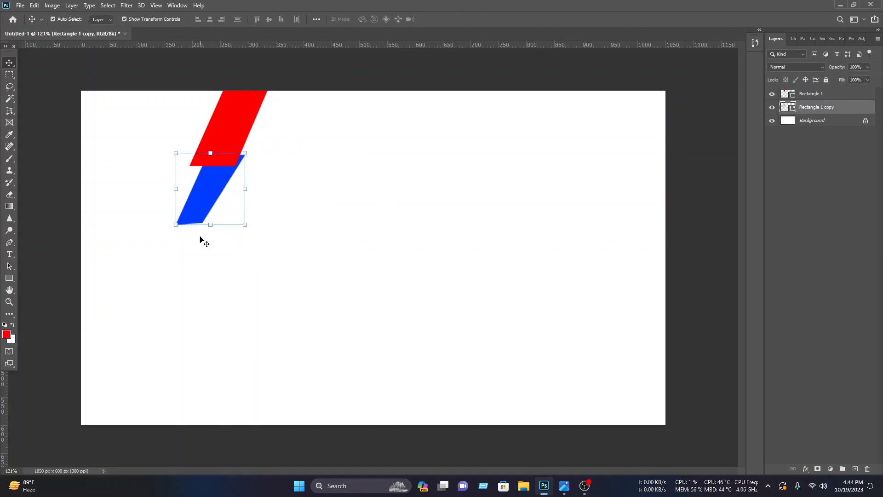
{"action": "left_click_drag", "start_coordinate": [213, 231], "coordinate": [212, 259]}
{"action": "left_click_drag", "start_coordinate": [249, 205], "coordinate": [225, 205]}
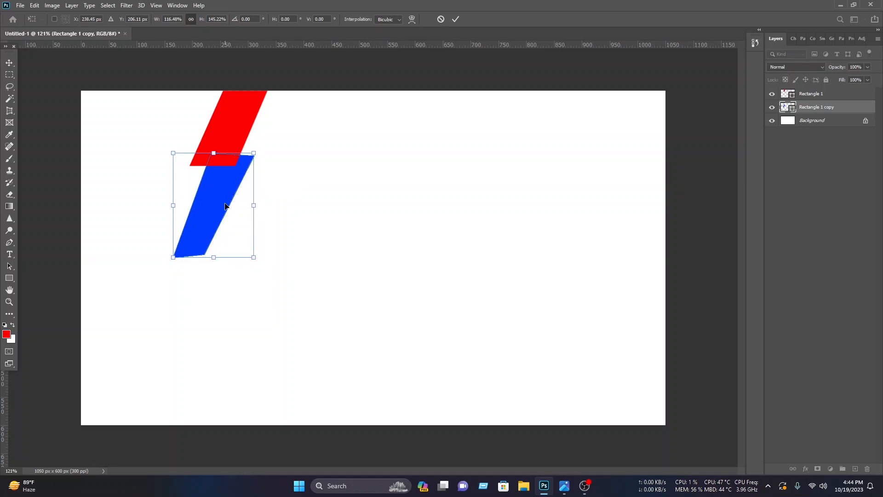
{"action": "left_click", "coordinate": [455, 19]}
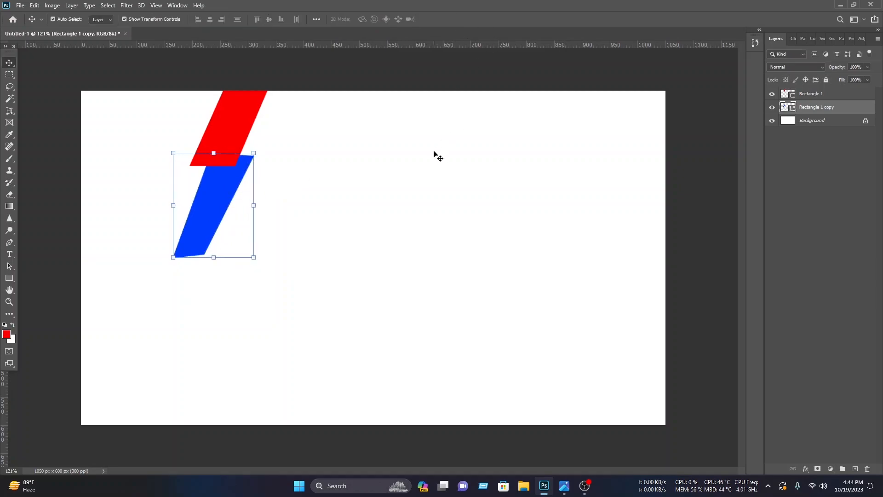
{"action": "left_click", "coordinate": [435, 154]}
- Duplicate the blue piece lower left, recolour it red, and layer it beneath the blue
{"action": "left_click", "coordinate": [196, 215]}
{"action": "left_click_drag", "start_coordinate": [208, 212], "coordinate": [184, 297]}
{"action": "double_click", "coordinate": [787, 109]}
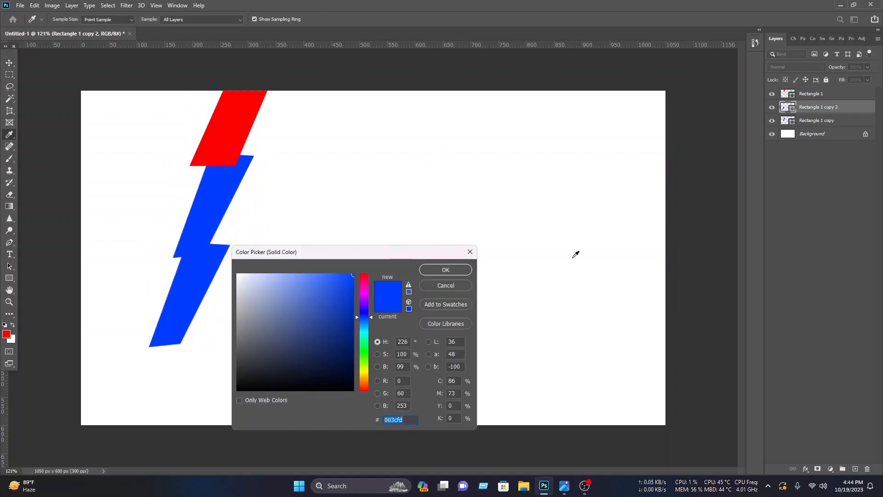
{"action": "left_click_drag", "start_coordinate": [360, 294], "coordinate": [364, 278]}
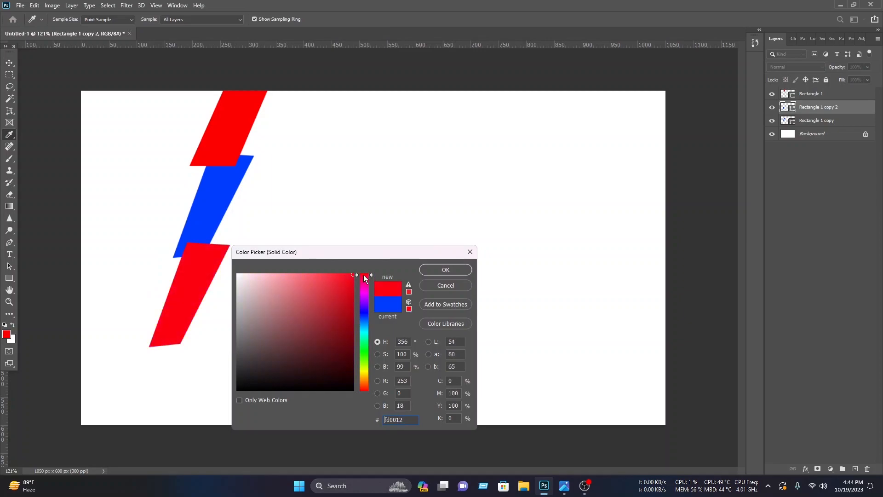
{"action": "left_click", "coordinate": [460, 271]}
{"action": "left_click_drag", "start_coordinate": [835, 106], "coordinate": [833, 125]}
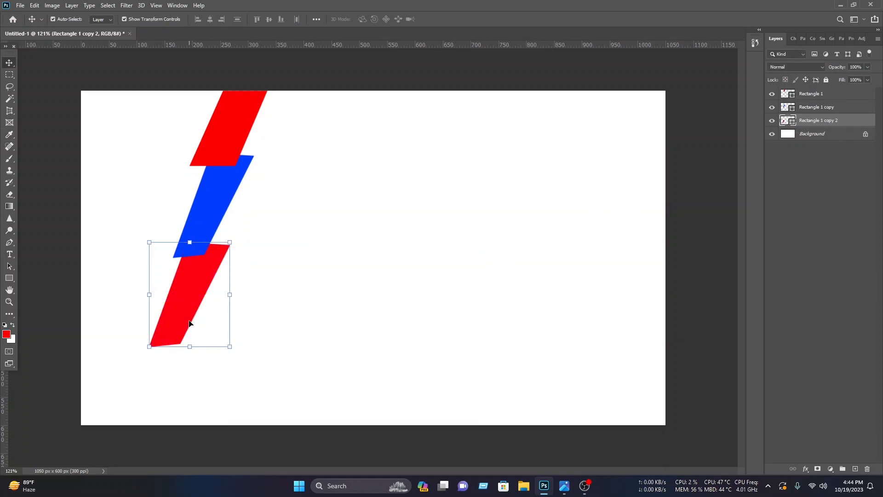
- Taper the new red piece to a sharp tip and rotate it under the blue segment
{"action": "key", "text": "ctrl+t"}
{"action": "right_click", "coordinate": [199, 292]}
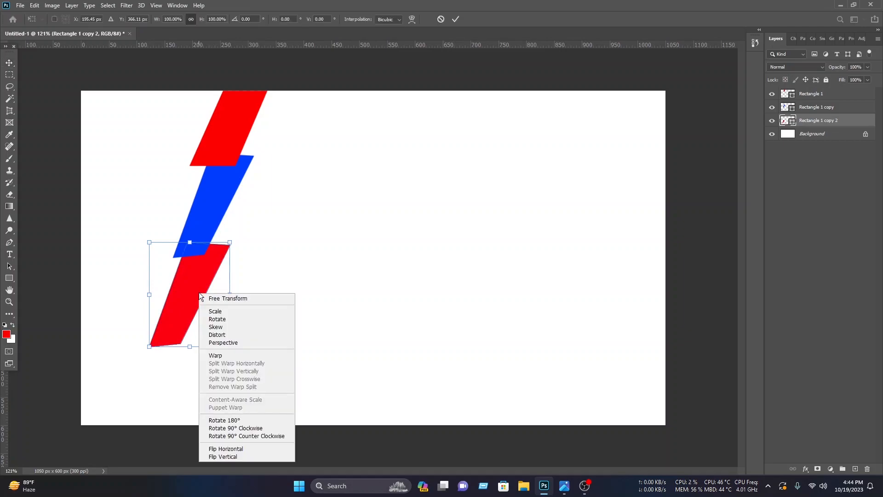
{"action": "left_click", "coordinate": [225, 343]}
{"action": "left_click_drag", "start_coordinate": [229, 347], "coordinate": [147, 346]}
{"action": "left_click", "coordinate": [455, 20]}
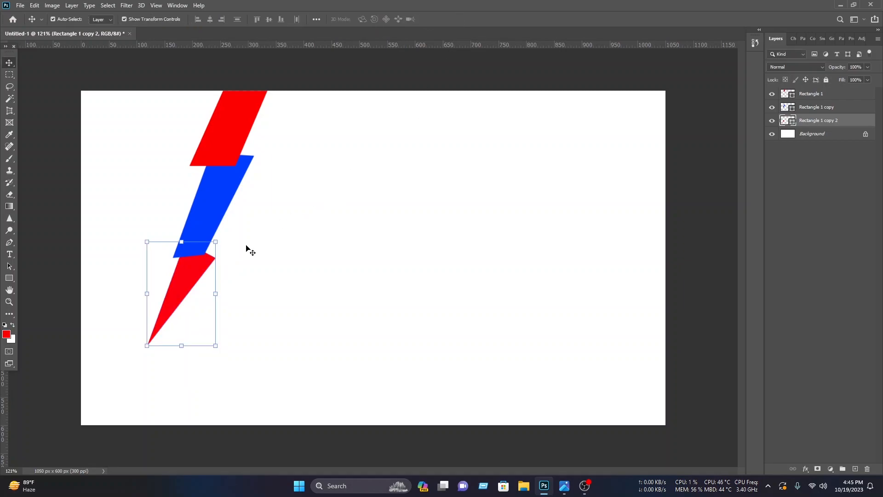
{"action": "left_click_drag", "start_coordinate": [226, 239], "coordinate": [223, 206]}
{"action": "left_click_drag", "start_coordinate": [183, 275], "coordinate": [247, 276]}
{"action": "left_click_drag", "start_coordinate": [209, 266], "coordinate": [205, 265]}
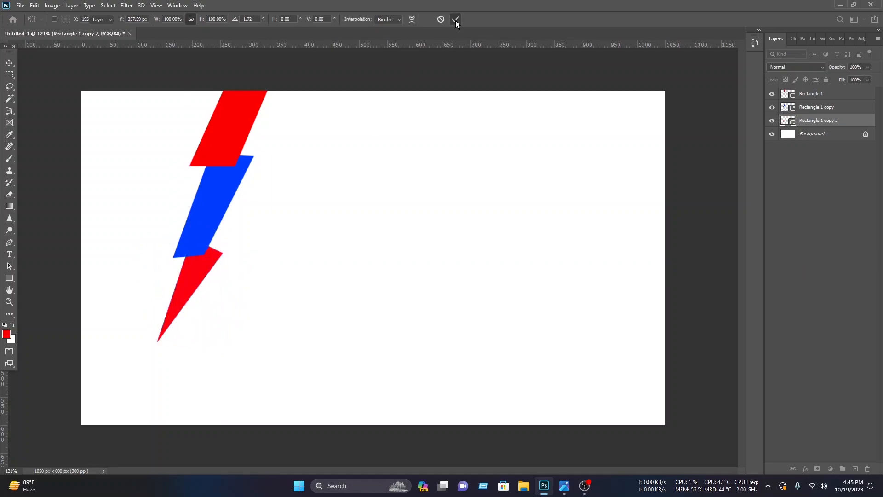
{"action": "left_click", "coordinate": [455, 19]}
{"action": "left_click", "coordinate": [438, 211]}
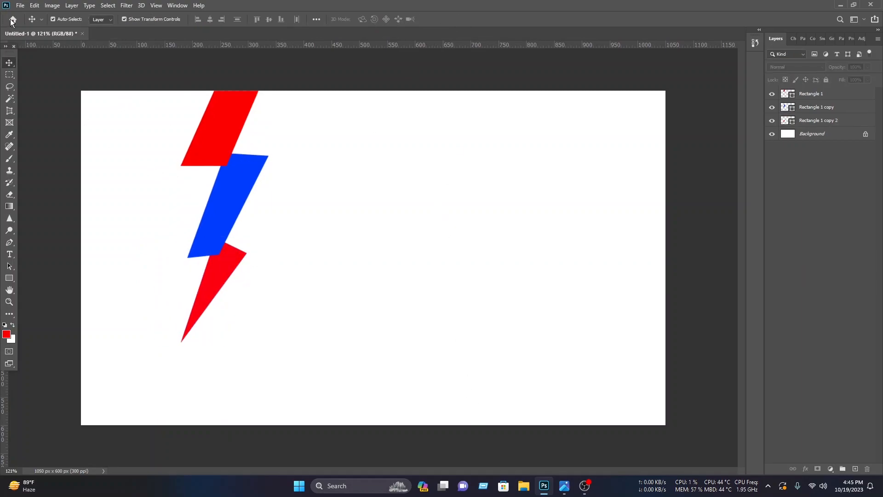
- Create a new document with a transparent background
{"action": "left_click", "coordinate": [12, 19]}
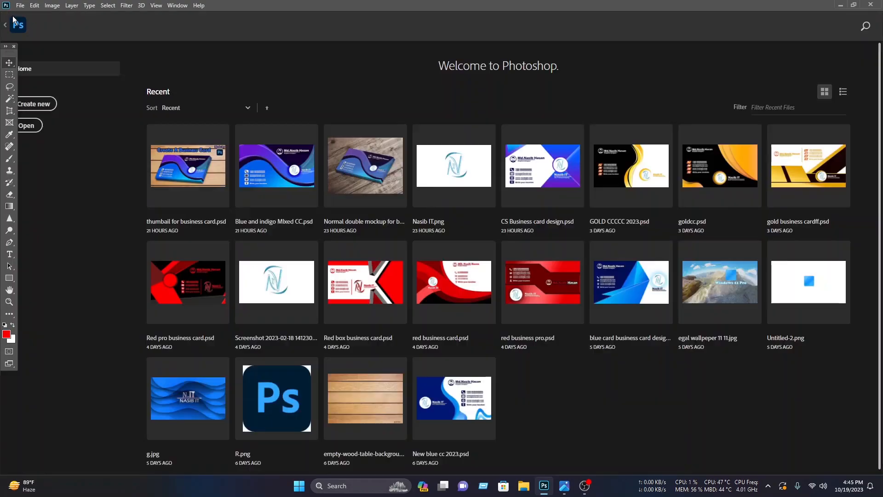
{"action": "left_click", "coordinate": [44, 104]}
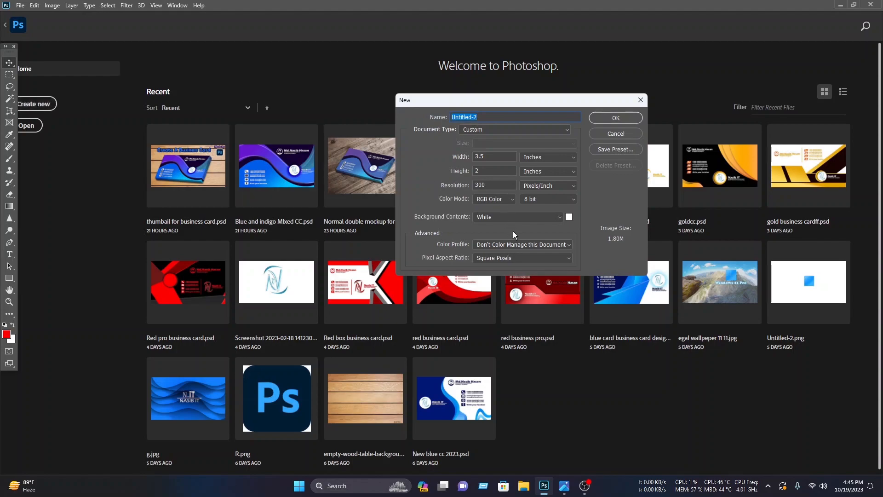
{"action": "left_click", "coordinate": [502, 217]}
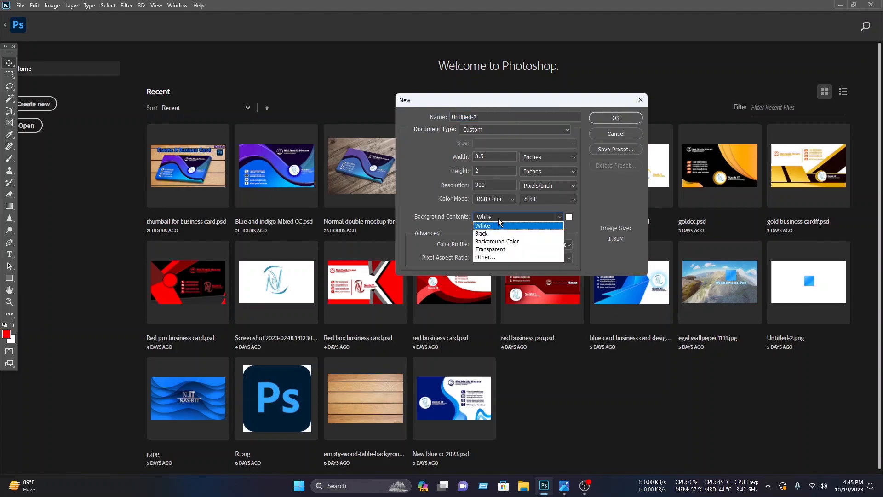
{"action": "left_click", "coordinate": [502, 245]}
{"action": "left_click", "coordinate": [616, 118]}
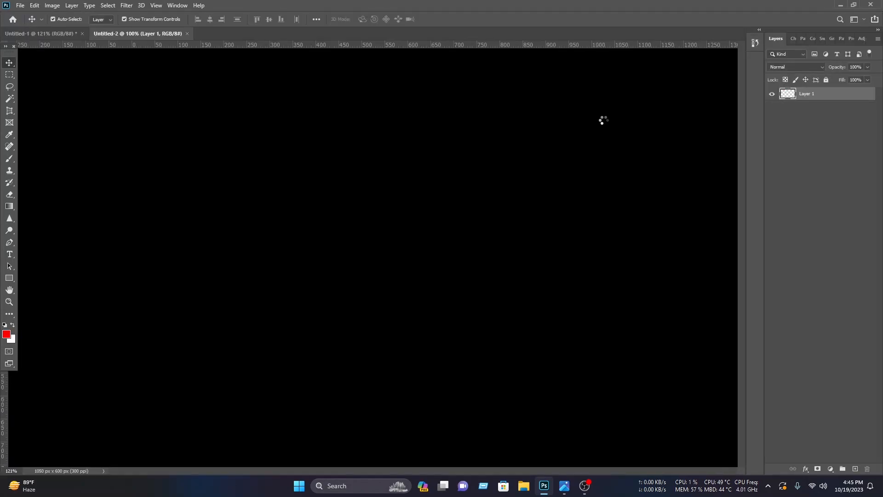
- Drag all three bolt pieces into the transparent document
{"action": "left_click", "coordinate": [56, 35]}
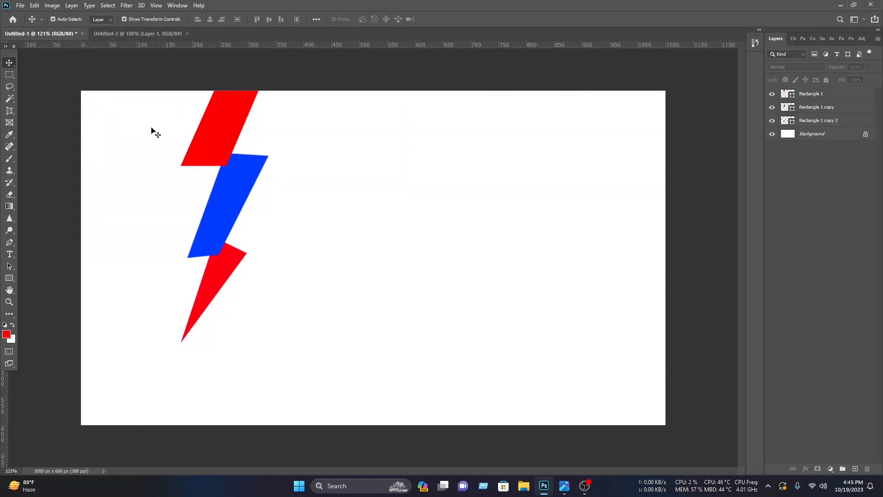
{"action": "left_click_drag", "start_coordinate": [333, 363], "coordinate": [201, 110]}
{"action": "left_click_drag", "start_coordinate": [218, 142], "coordinate": [366, 273]}
{"action": "left_click", "coordinate": [689, 199]}
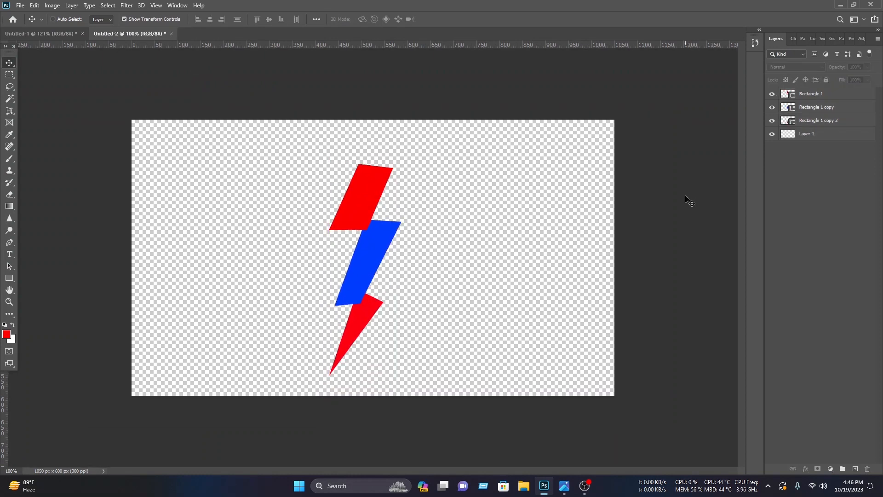
- Save the bolt as PNG file Untitled-2.png on the Desktop
{"action": "key", "text": "ctrl+s"}
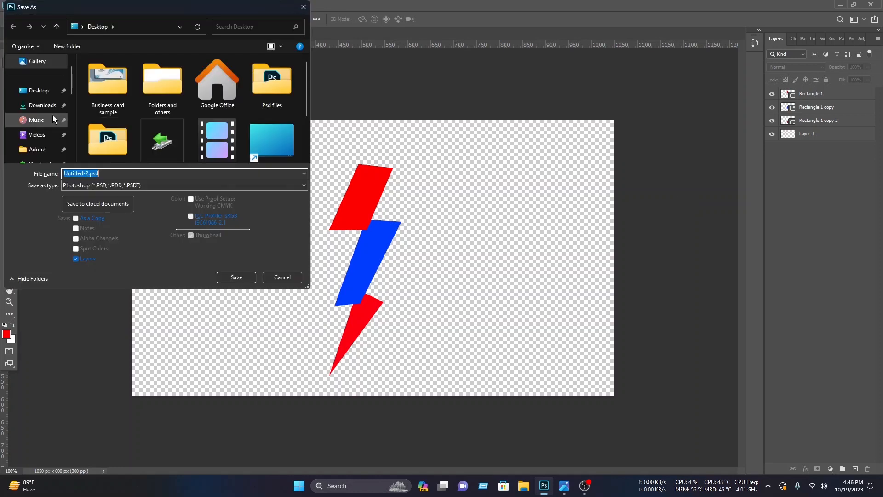
{"action": "left_click", "coordinate": [121, 185]}
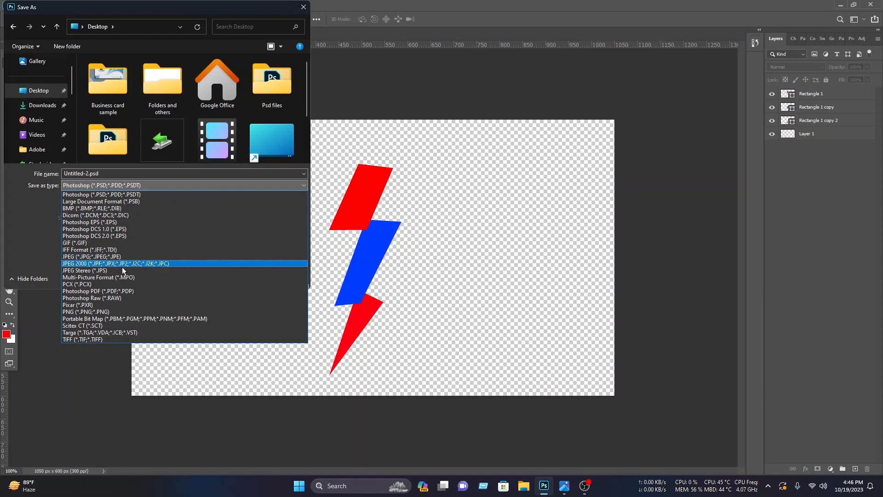
{"action": "left_click", "coordinate": [107, 312]}
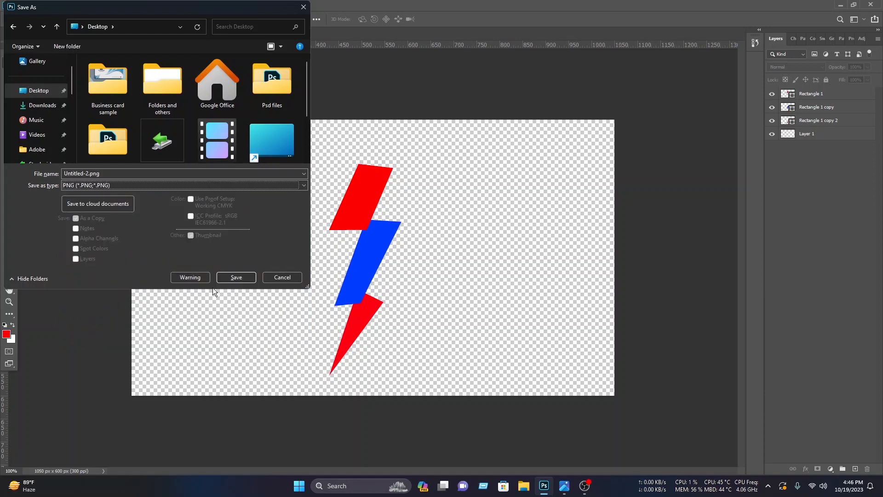
{"action": "left_click", "coordinate": [241, 277]}
{"action": "left_click", "coordinate": [485, 143]}
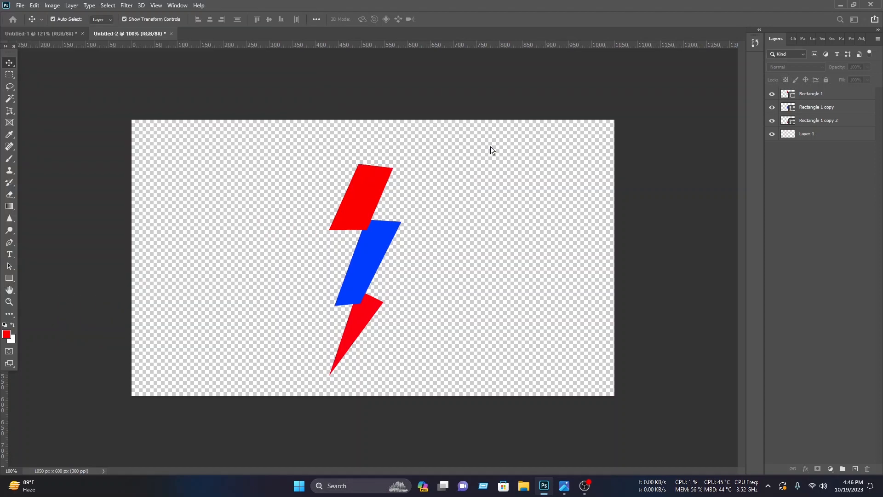
- Close Untitled-2 without saving and open Untitled-2.png from the Desktop
{"action": "left_click", "coordinate": [172, 33]}
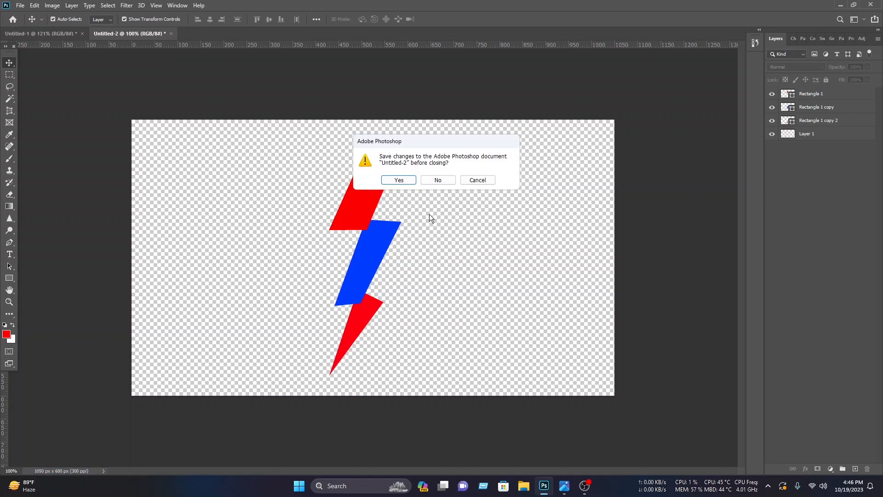
{"action": "left_click", "coordinate": [447, 180]}
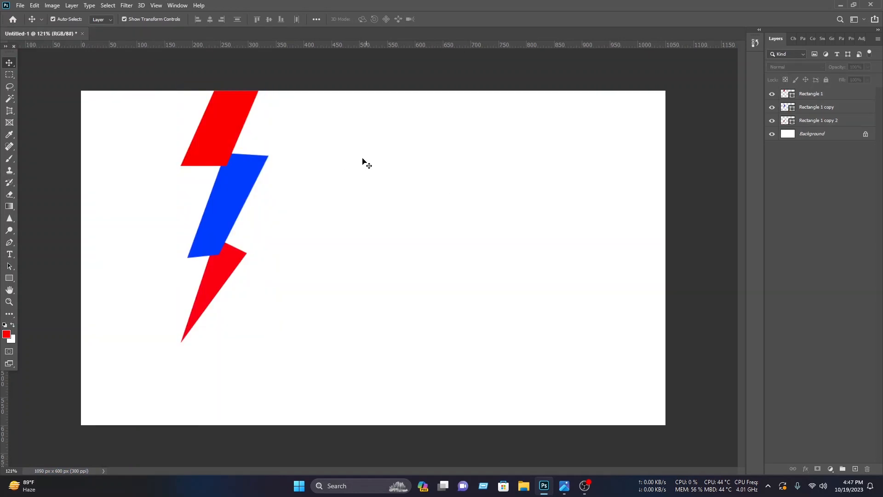
{"action": "left_click", "coordinate": [20, 5]}
{"action": "left_click", "coordinate": [25, 26]}
{"action": "scroll", "coordinate": [150, 132], "scroll_direction": "down", "scroll_amount": 5}
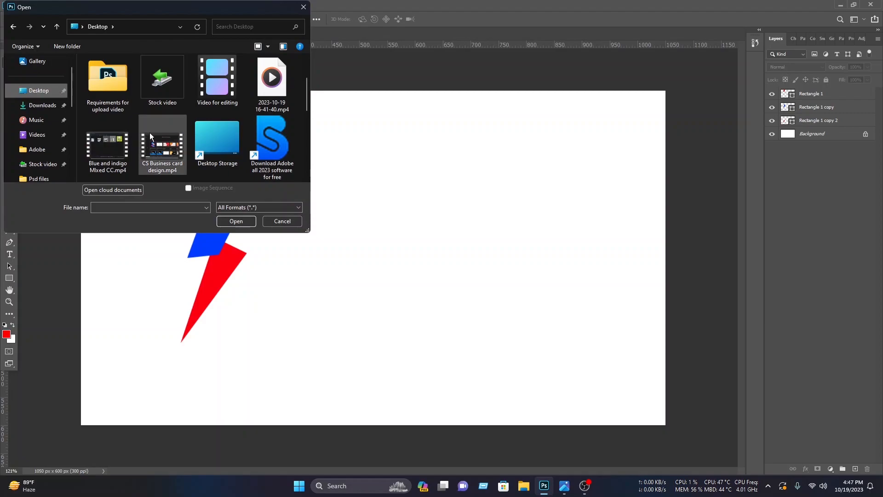
{"action": "scroll", "coordinate": [221, 149], "scroll_direction": "down", "scroll_amount": 2}
{"action": "left_click", "coordinate": [162, 150]}
{"action": "left_click", "coordinate": [236, 221]}
- Drag the PNG bolt onto Untitled-1 as Layer 1 beside the original
{"action": "mouse_move", "coordinate": [361, 205]}
{"action": "left_mouse_down"}
{"action": "mouse_move", "coordinate": [81, 78]}
{"action": "mouse_move", "coordinate": [69, 34]}
{"action": "mouse_move", "coordinate": [293, 205]}
{"action": "mouse_move", "coordinate": [348, 212]}
{"action": "left_mouse_up"}
{"action": "left_click", "coordinate": [493, 201]}
{"action": "left_click", "coordinate": [372, 183]}
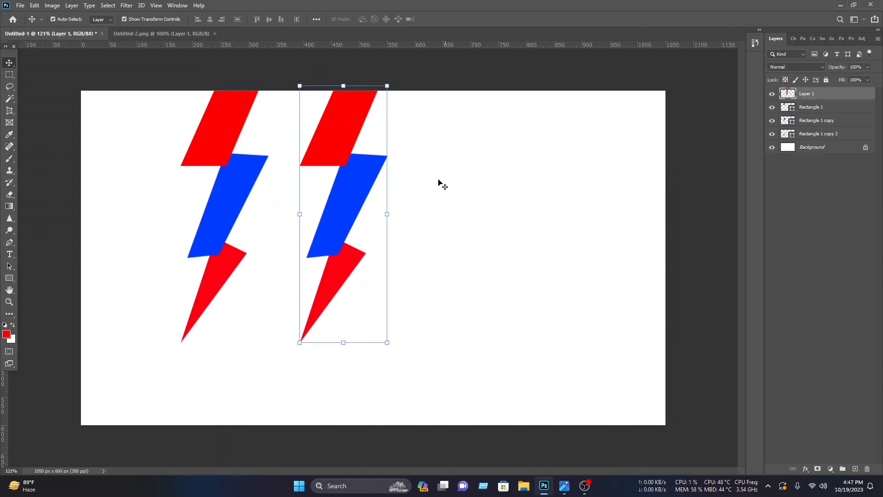
{"action": "left_click", "coordinate": [611, 236]}
{"action": "left_click", "coordinate": [371, 189]}
- Open Layer 1's Blending Options and add a Gradient Overlay using an Oranges preset
{"action": "right_click", "coordinate": [828, 95]}
{"action": "left_click", "coordinate": [752, 97]}
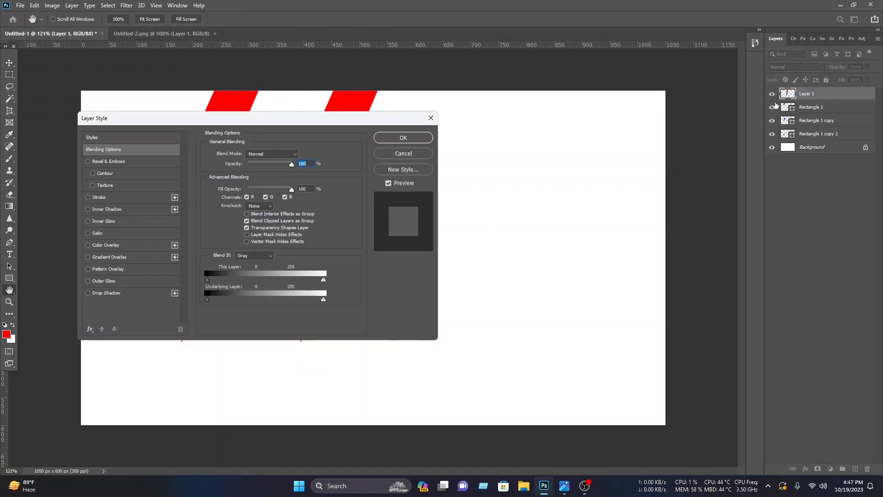
{"action": "left_click_drag", "start_coordinate": [170, 119], "coordinate": [566, 119]}
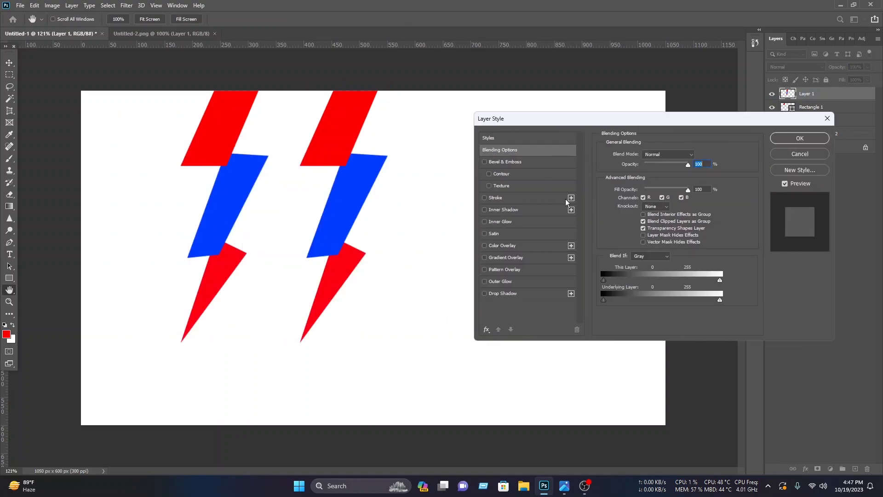
{"action": "left_click", "coordinate": [521, 261]}
{"action": "left_click", "coordinate": [663, 181]}
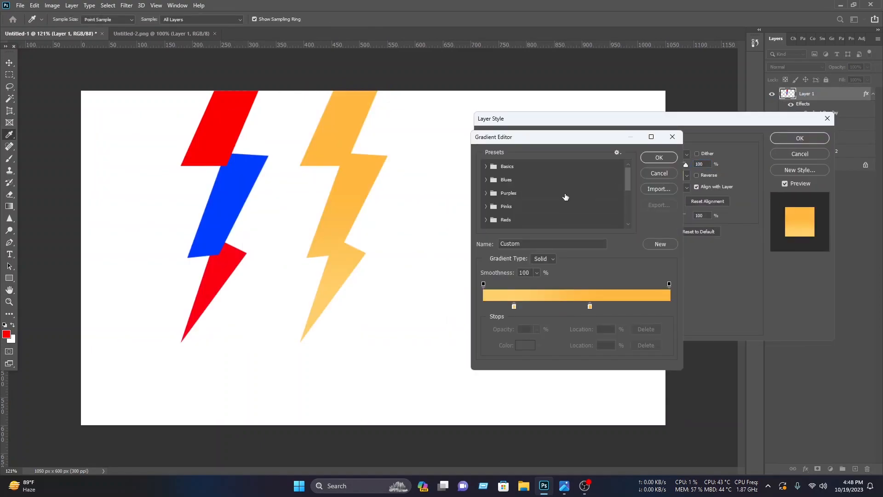
{"action": "scroll", "coordinate": [565, 197], "scroll_direction": "down", "scroll_amount": 2}
{"action": "left_click", "coordinate": [486, 211]}
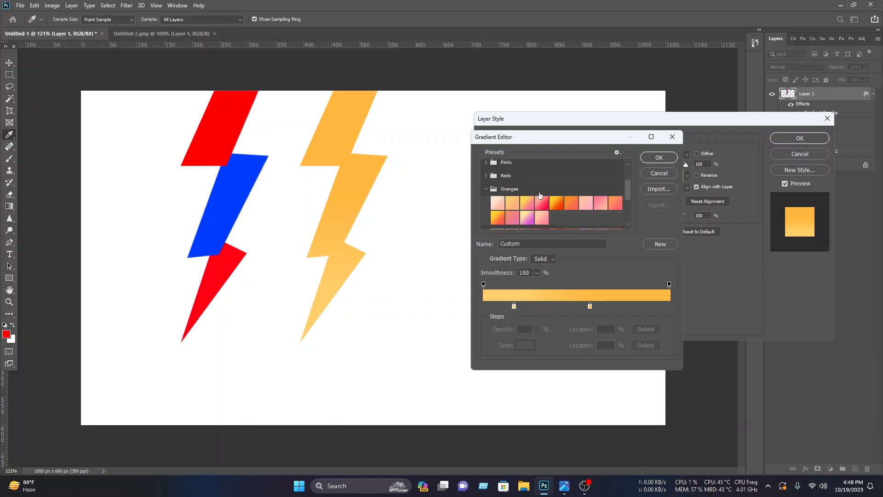
{"action": "left_click", "coordinate": [561, 201]}
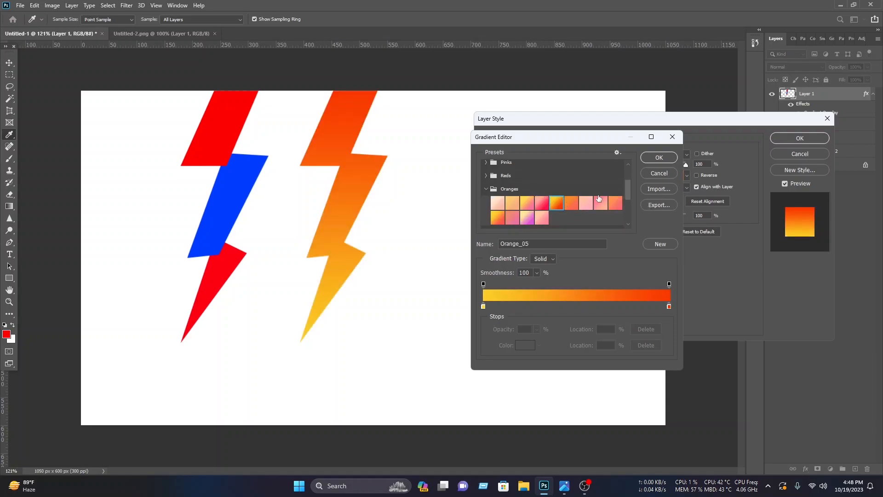
- Recolour gradient stops to pink and sky blue (stop at 9%)
{"action": "scroll", "coordinate": [557, 198], "scroll_direction": "down", "scroll_amount": 1}
{"action": "left_click_drag", "start_coordinate": [484, 306], "coordinate": [607, 306]}
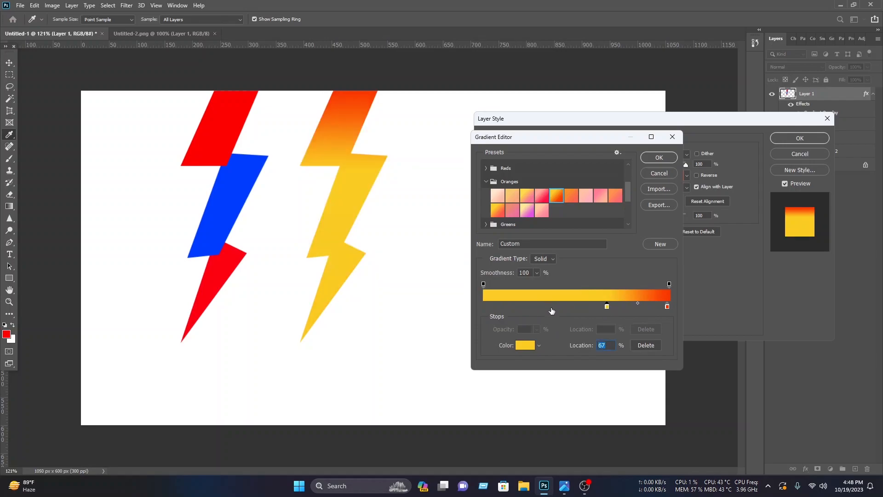
{"action": "left_click", "coordinate": [526, 346]}
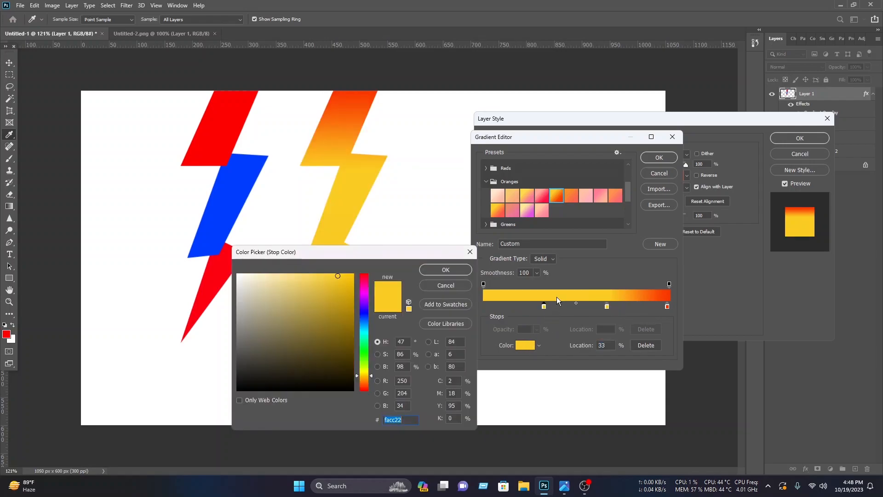
{"action": "left_click", "coordinate": [367, 294]}
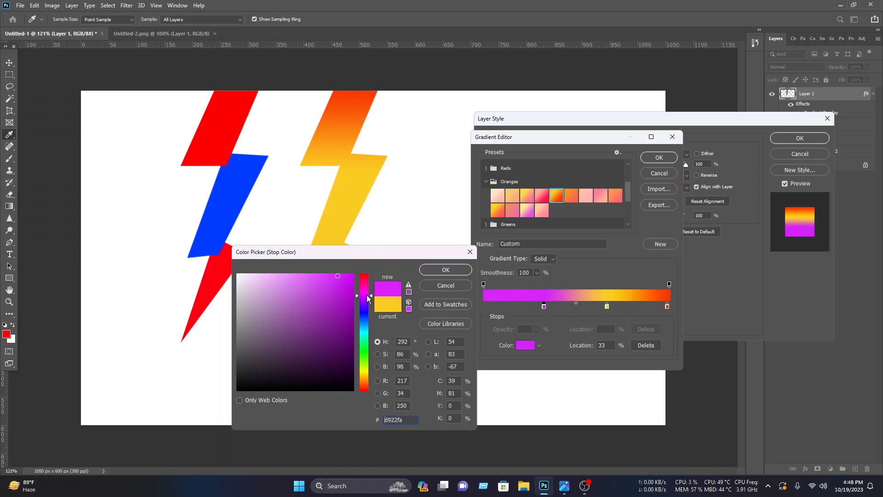
{"action": "left_click_drag", "start_coordinate": [327, 277], "coordinate": [310, 264]}
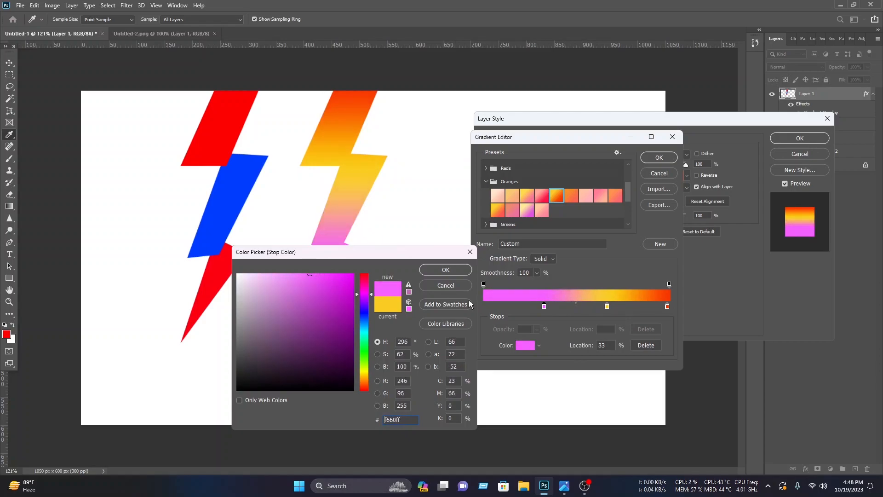
{"action": "left_click", "coordinate": [446, 270]}
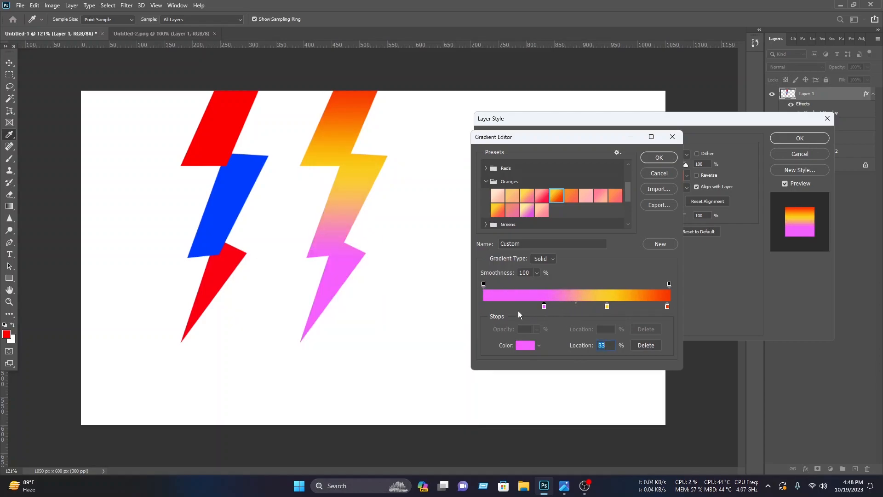
{"action": "left_click", "coordinate": [527, 347]}
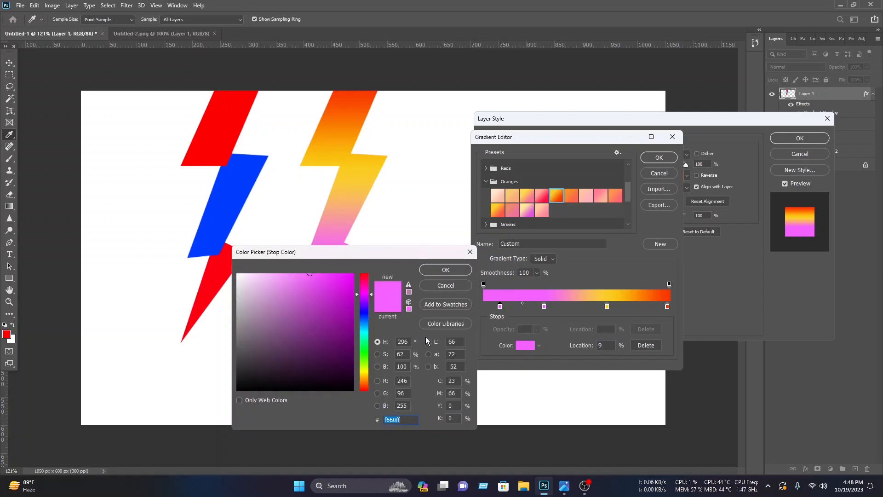
{"action": "left_click_drag", "start_coordinate": [362, 315], "coordinate": [362, 319]}
{"action": "mouse_move", "coordinate": [341, 288]}
{"action": "left_mouse_down"}
{"action": "mouse_move", "coordinate": [285, 269]}
{"action": "mouse_move", "coordinate": [506, 228]}
{"action": "left_mouse_up"}
{"action": "left_click", "coordinate": [574, 249]}
{"action": "left_click", "coordinate": [585, 301]}
{"action": "left_click", "coordinate": [675, 246]}
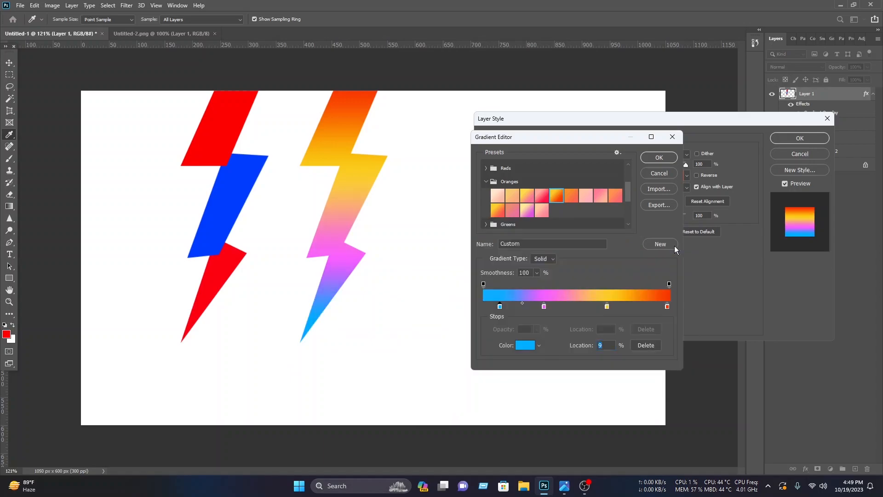
- Reverse the gradient so blue is on top, set pink at 37%, and apply the overlay
{"action": "left_click_drag", "start_coordinate": [611, 306], "coordinate": [637, 308]}
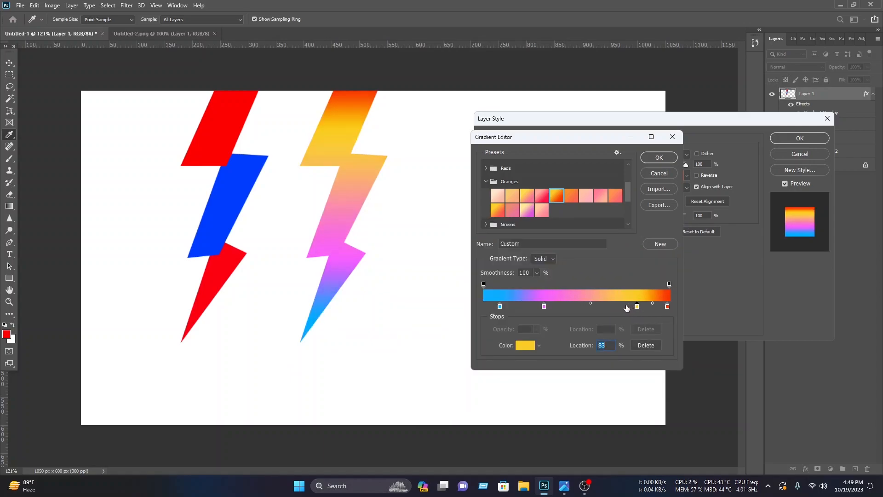
{"action": "left_click_drag", "start_coordinate": [544, 307], "coordinate": [585, 307]}
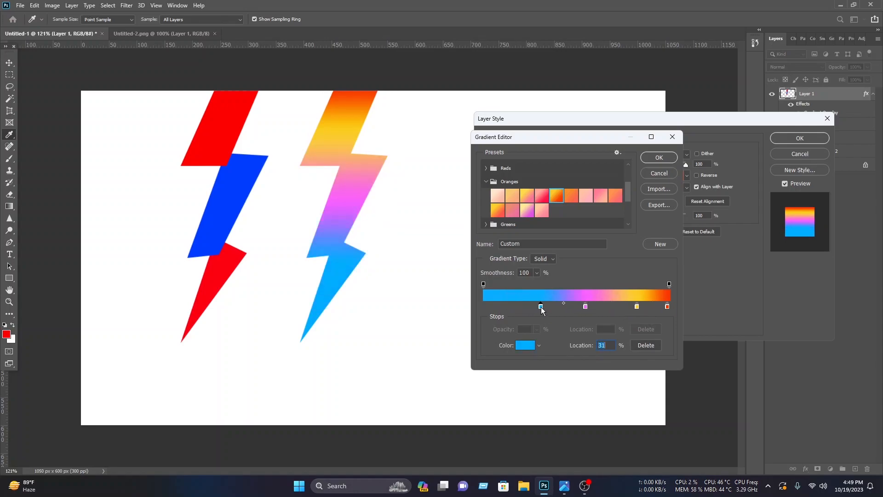
{"action": "left_click", "coordinate": [673, 158]}
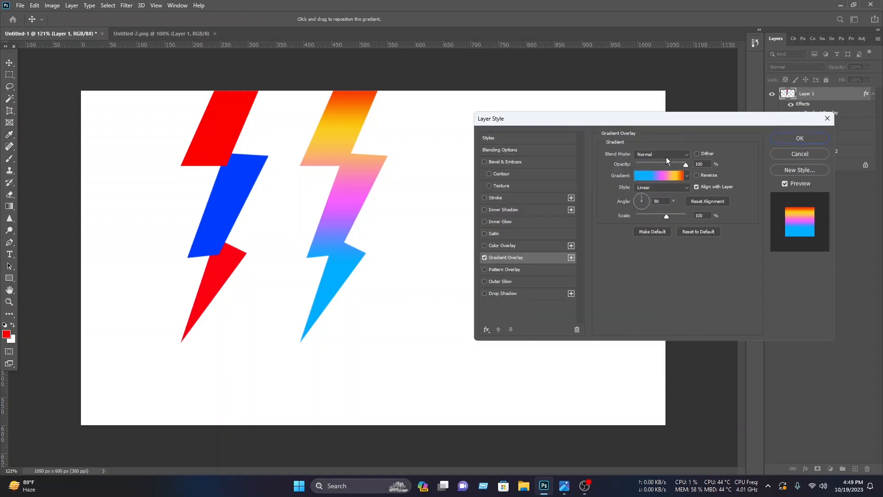
{"action": "left_click", "coordinate": [705, 175]}
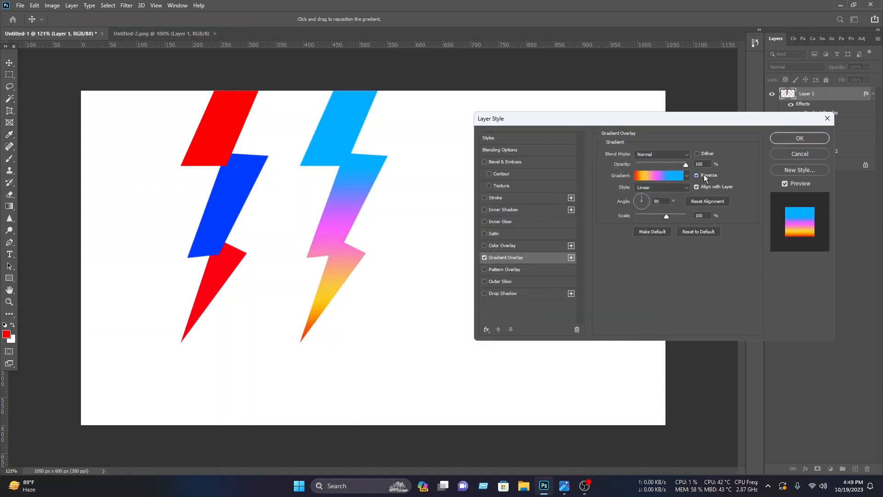
{"action": "left_click", "coordinate": [654, 175]}
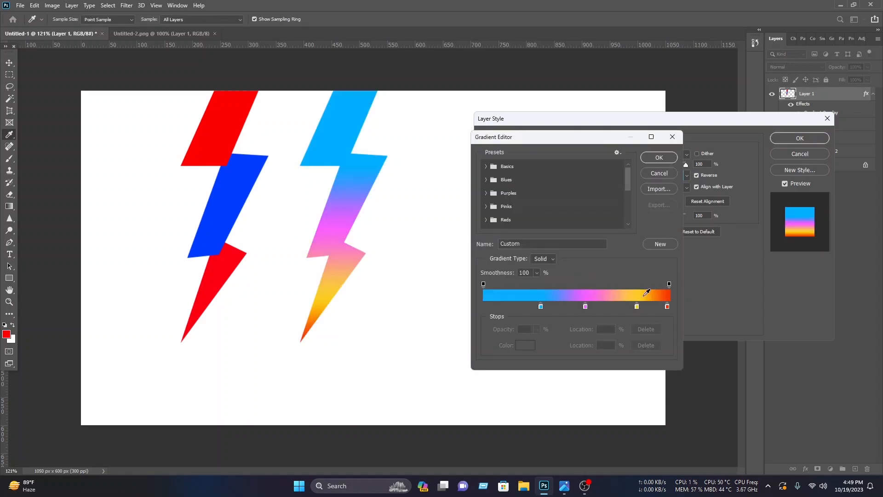
{"action": "left_click_drag", "start_coordinate": [541, 306], "coordinate": [494, 306]}
{"action": "mouse_move", "coordinate": [585, 307]}
{"action": "left_mouse_down"}
{"action": "mouse_move", "coordinate": [553, 306]}
{"action": "mouse_move", "coordinate": [587, 306]}
{"action": "left_mouse_up"}
{"action": "left_click", "coordinate": [666, 157]}
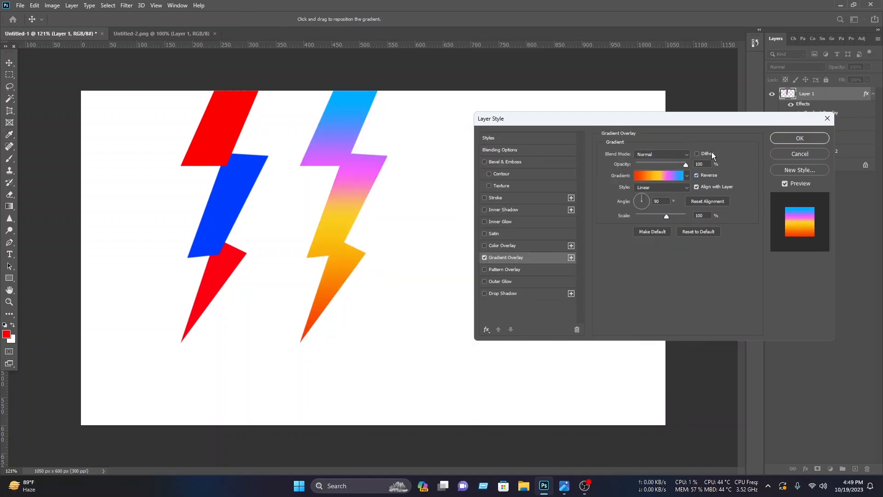
{"action": "left_click", "coordinate": [794, 139]}
{"action": "left_click_drag", "start_coordinate": [226, 412], "coordinate": [216, 86]}
- Delete the original red-blue bolt, then enlarge and reposition the gradient bolt
{"action": "key", "text": "Delete"}
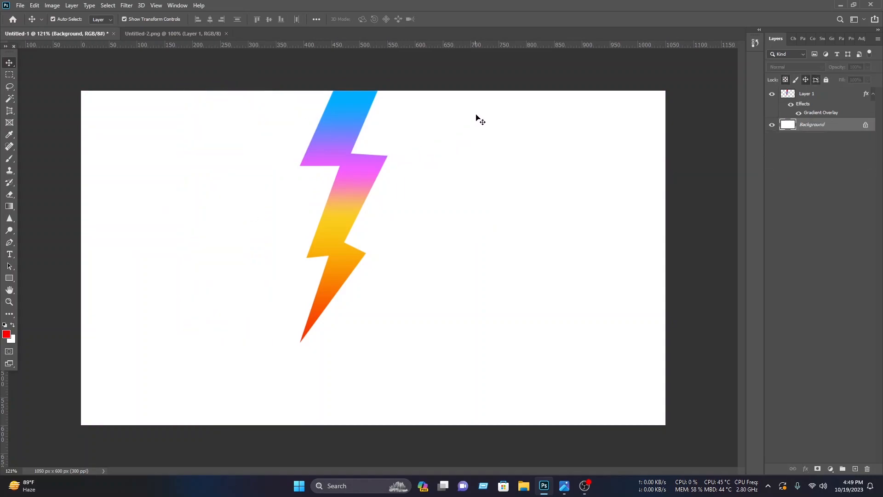
{"action": "left_click", "coordinate": [354, 120]}
{"action": "left_click_drag", "start_coordinate": [389, 84], "coordinate": [490, 26]}
{"action": "left_click_drag", "start_coordinate": [375, 142], "coordinate": [330, 206]}
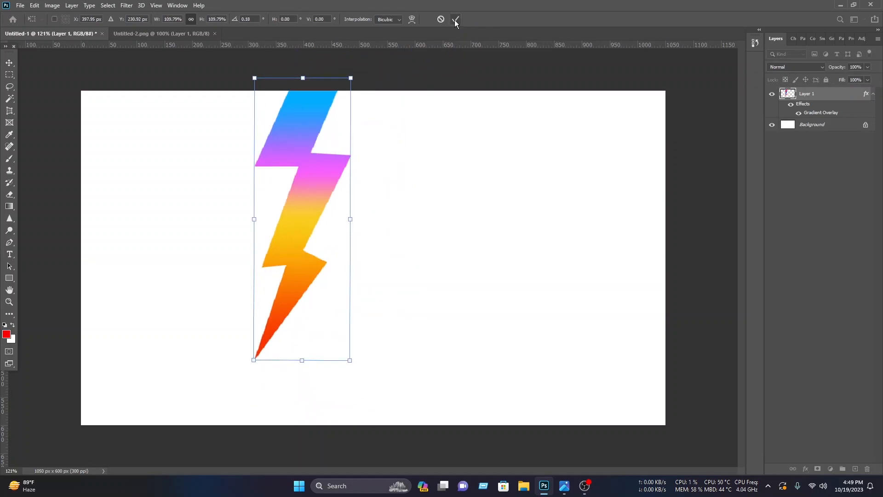
{"action": "left_click", "coordinate": [454, 20]}
- Shift the gradient bolt about 95 px right and start a Pen shape at the card's top-left
{"action": "left_click", "coordinate": [478, 60]}
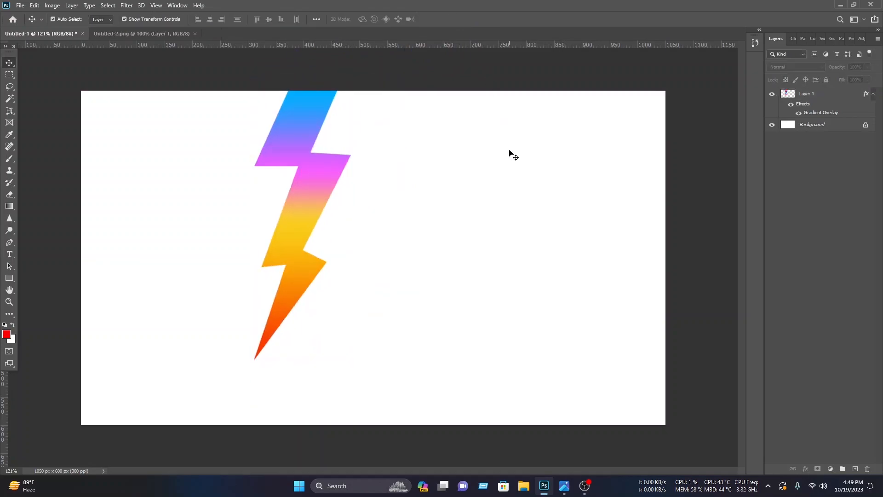
{"action": "left_click_drag", "start_coordinate": [325, 184], "coordinate": [369, 184]}
{"action": "left_click", "coordinate": [10, 243]}
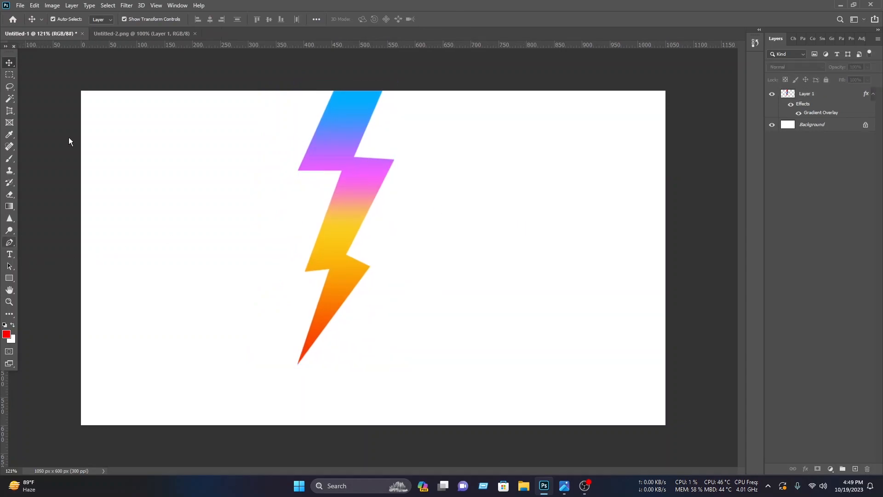
{"action": "left_click", "coordinate": [72, 73]}
- Place Pen anchors tracing the bolt's zigzag left edge down to its bottom tip
{"action": "left_click", "coordinate": [377, 78]}
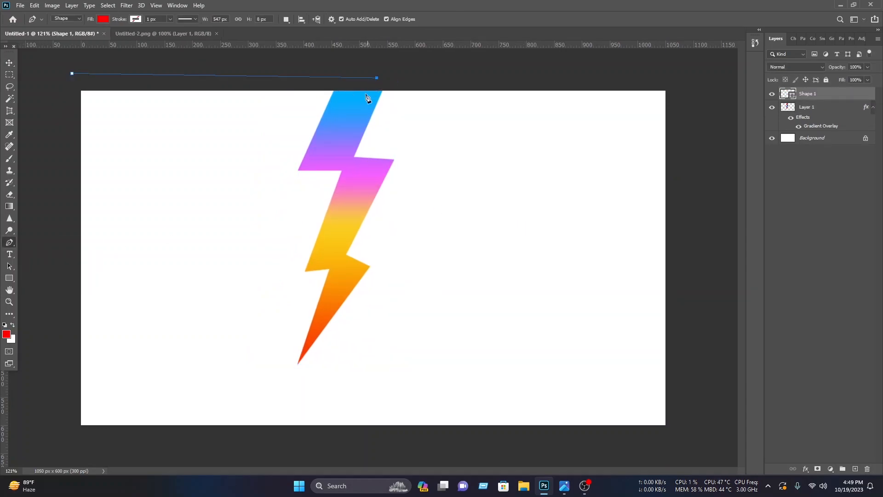
{"action": "left_click", "coordinate": [340, 151]}
{"action": "left_click", "coordinate": [362, 186]}
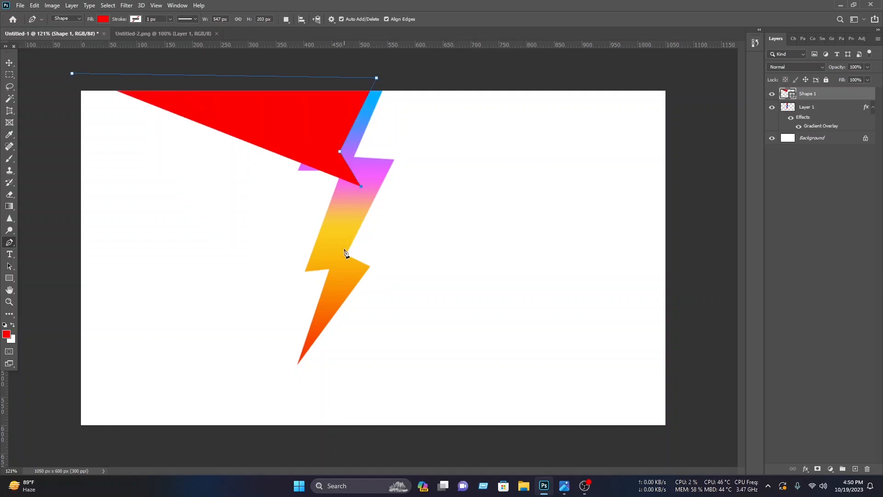
{"action": "left_click", "coordinate": [332, 251]}
{"action": "left_click", "coordinate": [349, 280]}
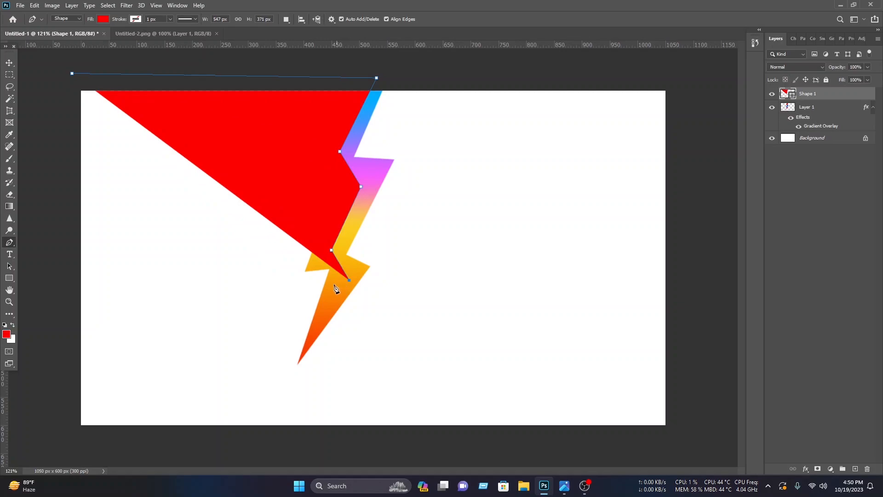
{"action": "left_click", "coordinate": [307, 349]}
{"action": "scroll", "coordinate": [297, 362], "scroll_direction": "up", "scroll_amount": 10}
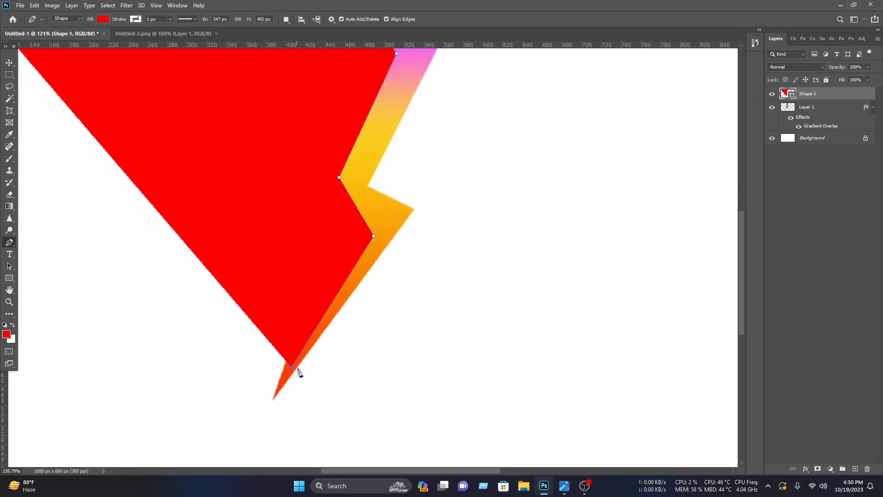
{"action": "scroll", "coordinate": [286, 408], "scroll_direction": "up", "scroll_amount": 5}
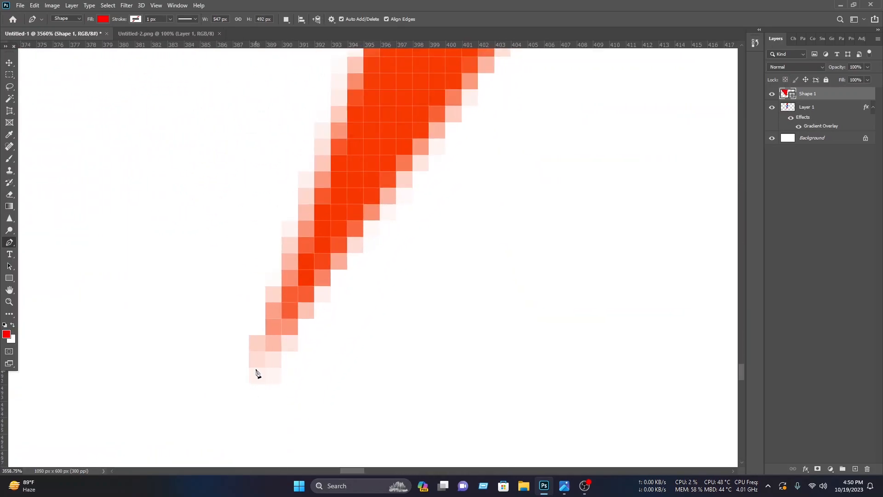
{"action": "left_click", "coordinate": [279, 373]}
{"action": "scroll", "coordinate": [260, 368], "scroll_direction": "down", "scroll_amount": 15}
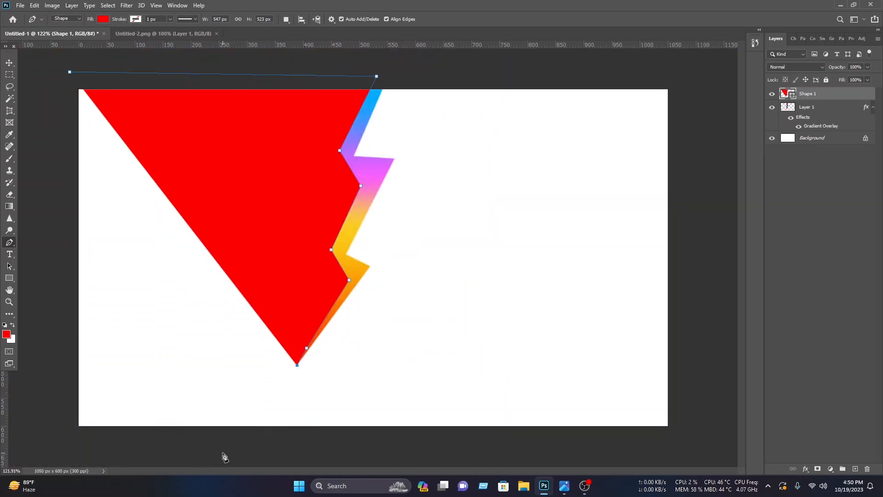
- Close the path around the card's lower-left side and fill it dark navy
{"action": "left_click", "coordinate": [248, 448]}
{"action": "left_click", "coordinate": [30, 451]}
{"action": "left_click_drag", "start_coordinate": [70, 72], "coordinate": [61, 92]}
{"action": "left_click", "coordinate": [71, 73]}
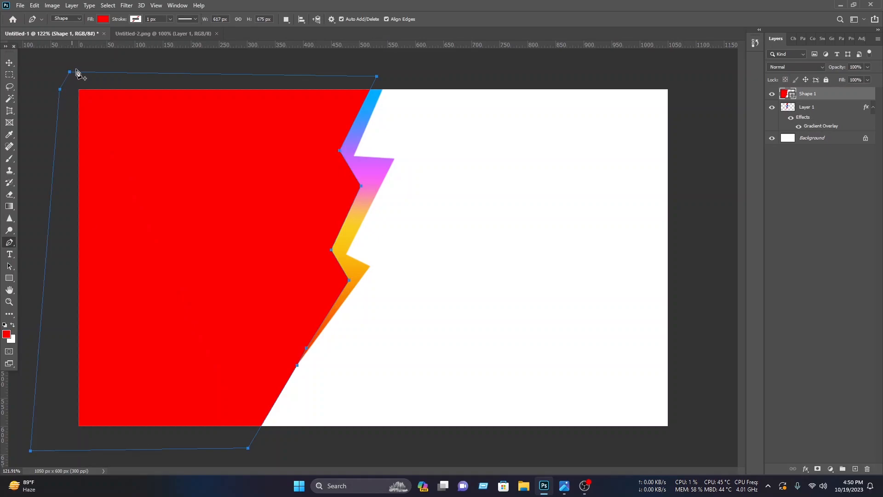
{"action": "left_click", "coordinate": [103, 19]}
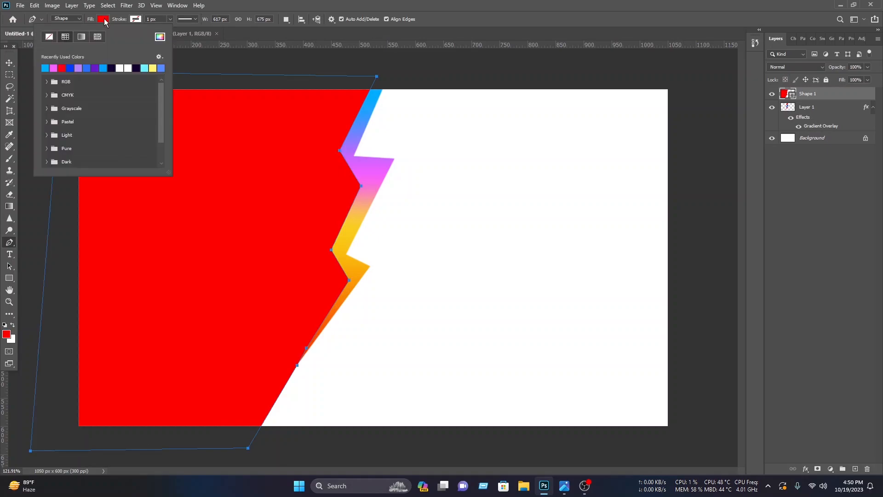
{"action": "left_click", "coordinate": [113, 68]}
{"action": "left_click", "coordinate": [9, 63]}
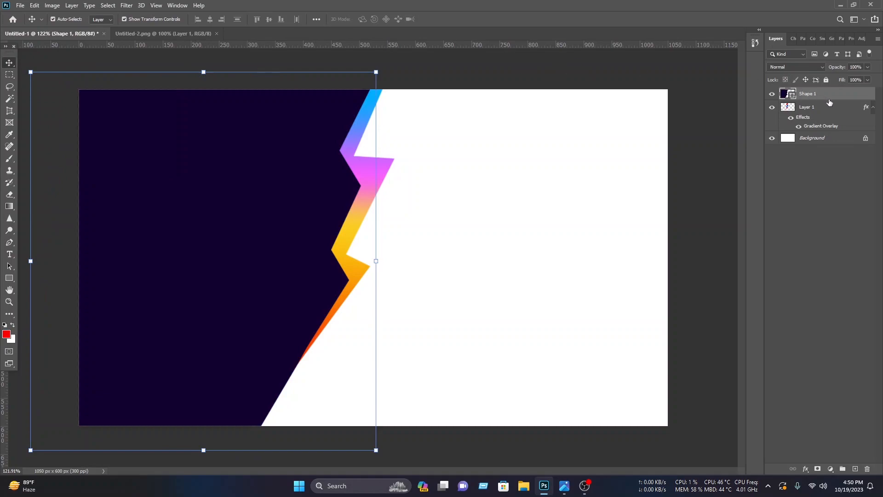
- Move the navy shape layer beneath the lightning bolt layer and select the bolt
{"action": "left_click_drag", "start_coordinate": [830, 98], "coordinate": [832, 114]}
{"action": "left_click_drag", "start_coordinate": [833, 135], "coordinate": [832, 135]}
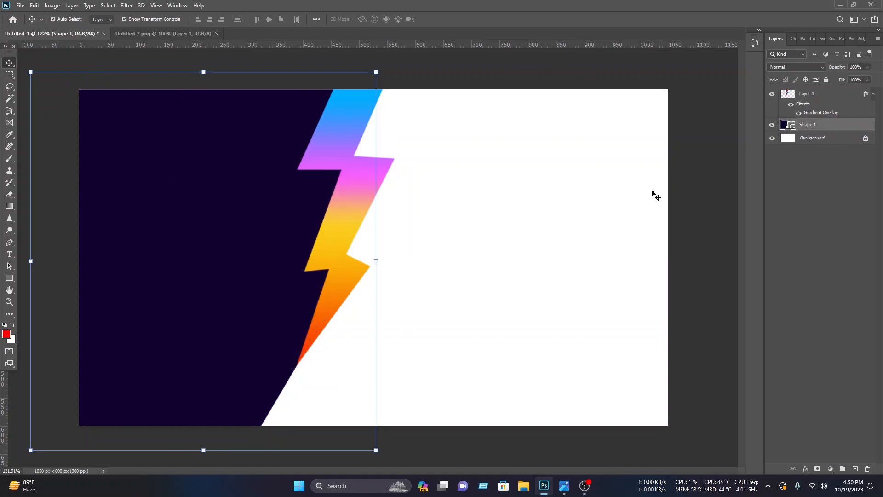
{"action": "left_click", "coordinate": [357, 267]}
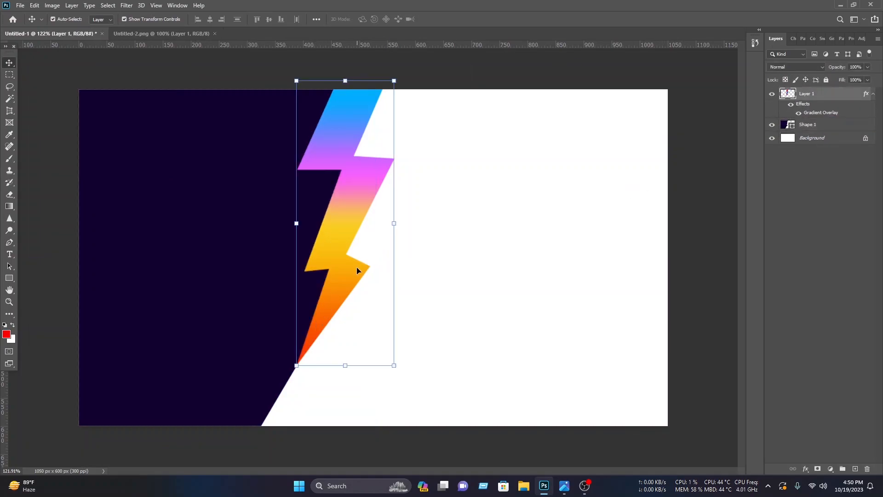
{"action": "right_click", "coordinate": [397, 223]}
{"action": "left_click", "coordinate": [390, 222]}
- Distort the bolt's bottom corner down to the card's bottom edge, then Alt-drag a copy right
{"action": "left_click", "coordinate": [391, 222]}
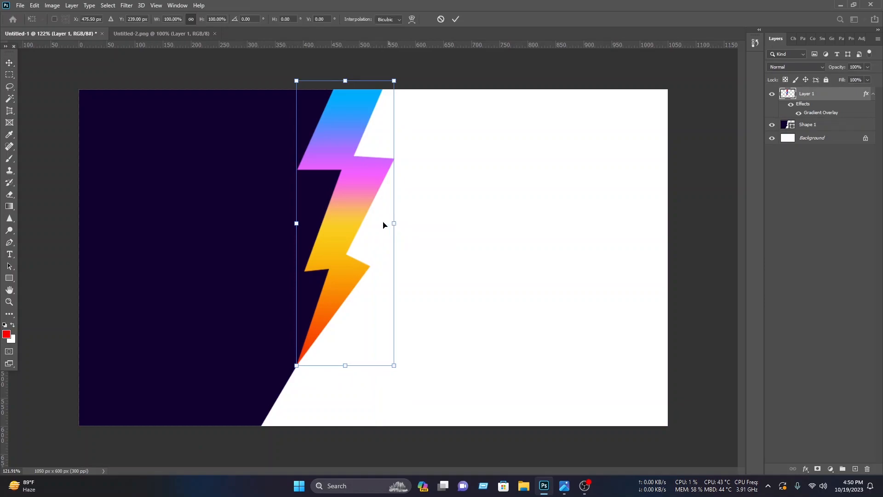
{"action": "right_click", "coordinate": [351, 215]}
{"action": "left_click", "coordinate": [377, 256]}
{"action": "left_click_drag", "start_coordinate": [298, 363], "coordinate": [261, 427]}
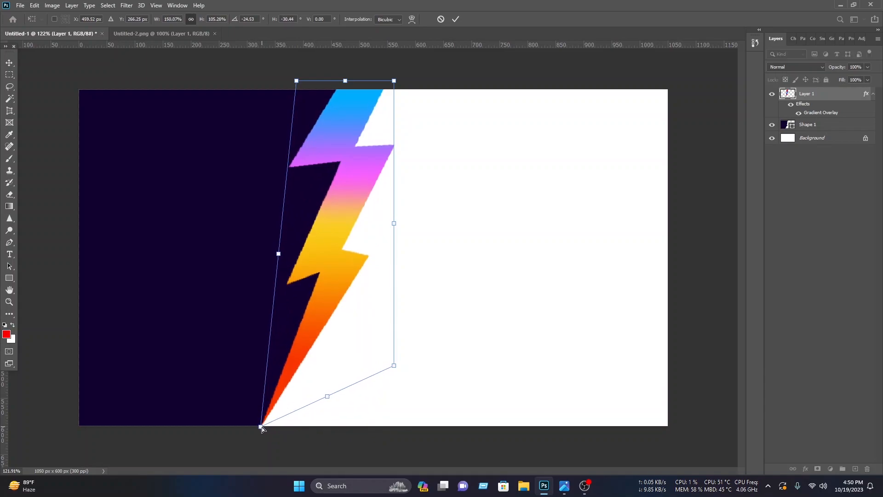
{"action": "left_click", "coordinate": [456, 19]}
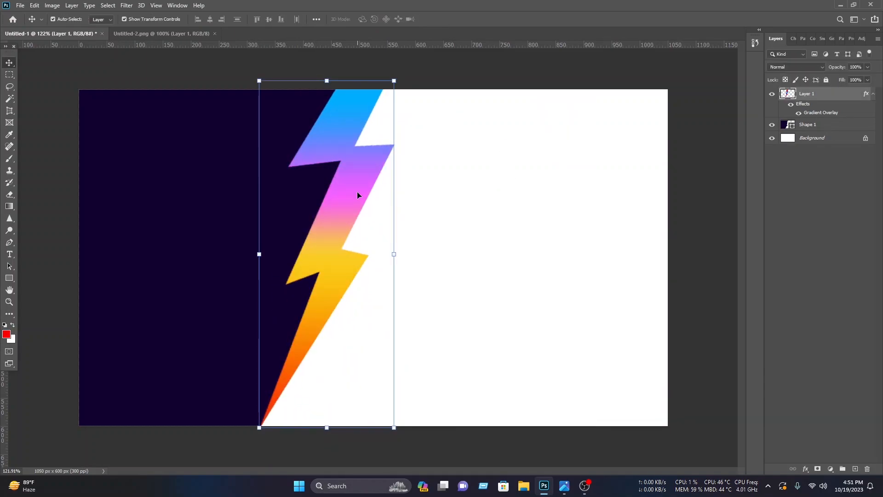
{"action": "left_click_drag", "start_coordinate": [357, 194], "coordinate": [557, 200]}
- Distort the bolt copy, pulling its top corner down-right and bottom-left corner up
{"action": "left_click", "coordinate": [596, 264]}
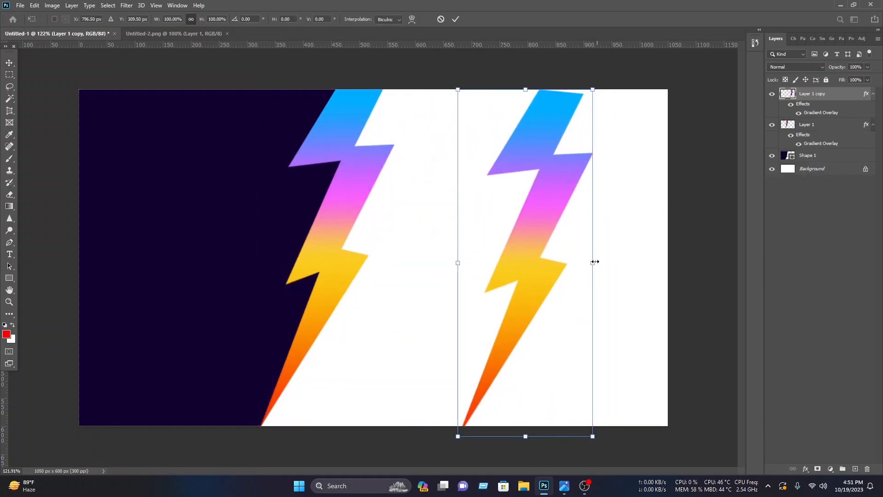
{"action": "right_click", "coordinate": [557, 194]}
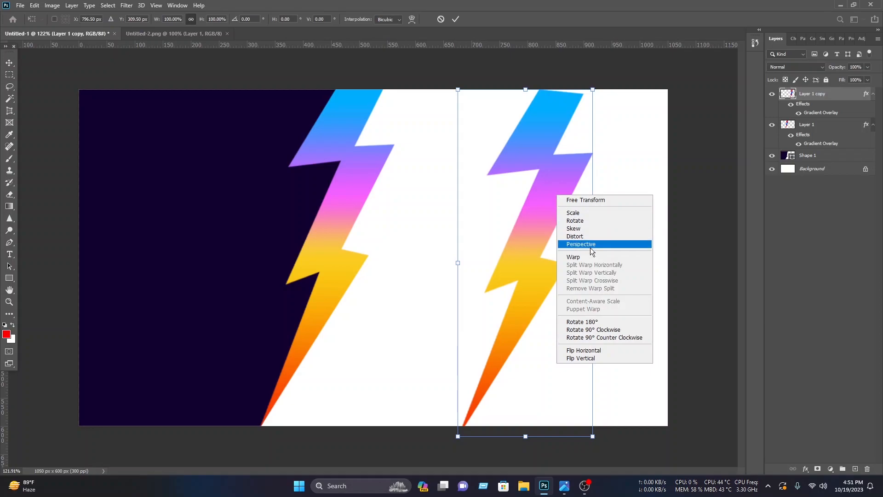
{"action": "left_click", "coordinate": [584, 237]}
{"action": "left_click_drag", "start_coordinate": [572, 95], "coordinate": [676, 374]}
{"action": "left_click_drag", "start_coordinate": [528, 443], "coordinate": [542, 409]}
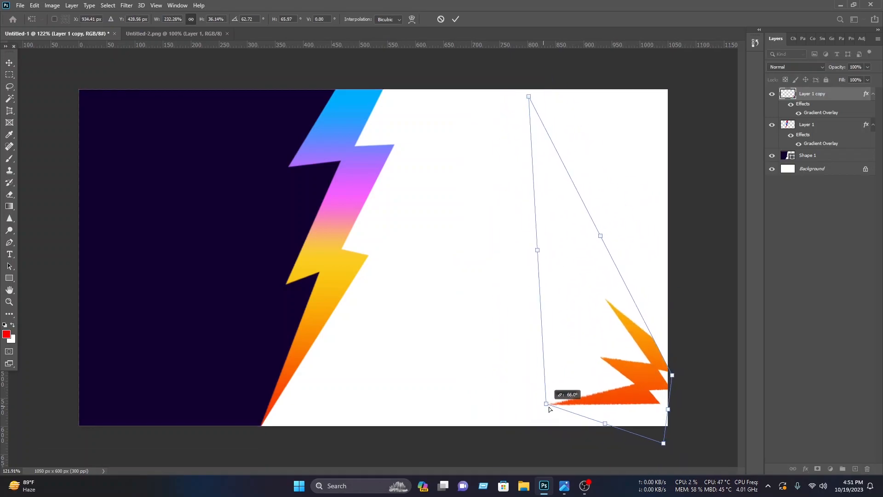
{"action": "left_click", "coordinate": [455, 19]}
- Rotate the bolt copy about 20° clockwise and tuck it into the bottom-right corner
{"action": "left_click_drag", "start_coordinate": [680, 292], "coordinate": [690, 322]}
{"action": "left_click_drag", "start_coordinate": [644, 377], "coordinate": [656, 410]}
{"action": "left_click", "coordinate": [455, 18]}
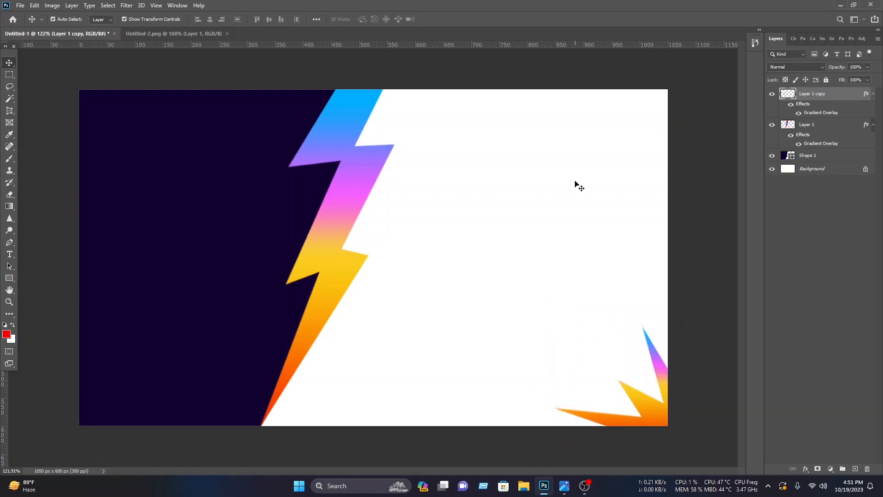
{"action": "left_click", "coordinate": [655, 414]}
- Bring up Layer 1 copy's Gradient Overlay style and its Gradient Editor
{"action": "right_click", "coordinate": [821, 99]}
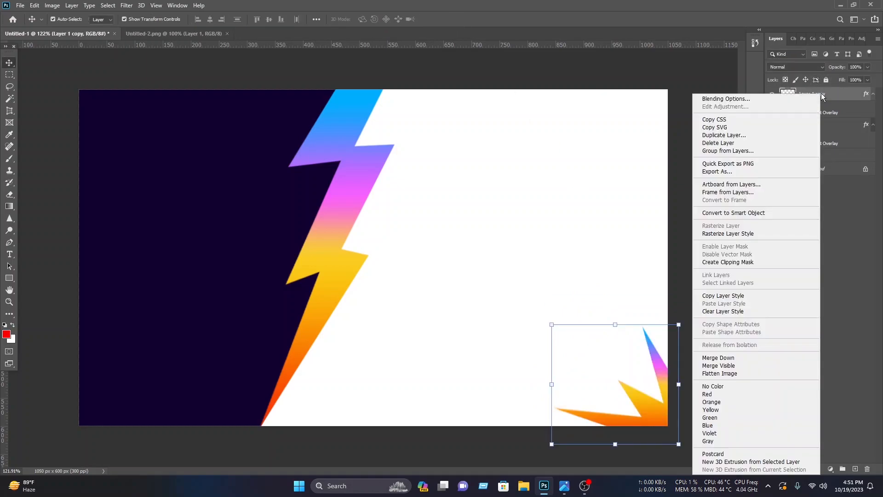
{"action": "left_click", "coordinate": [772, 95]}
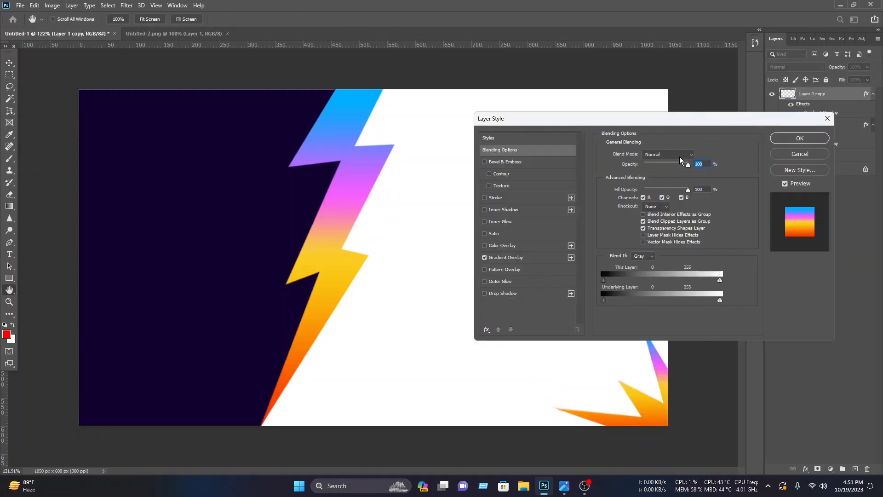
{"action": "left_click", "coordinate": [543, 257]}
{"action": "left_click_drag", "start_coordinate": [649, 119], "coordinate": [382, 111]}
{"action": "left_click", "coordinate": [397, 174]}
{"action": "left_click_drag", "start_coordinate": [590, 139], "coordinate": [390, 102]}
- Shift the blue, pink (to 61%) and yellow gradient stops right and apply the style
{"action": "left_click_drag", "start_coordinate": [377, 268], "coordinate": [417, 270]}
{"action": "left_click_drag", "start_coordinate": [343, 268], "coordinate": [364, 267]}
{"action": "left_click_drag", "start_coordinate": [292, 268], "coordinate": [325, 267]}
{"action": "left_click_drag", "start_coordinate": [417, 268], "coordinate": [443, 267]}
{"action": "left_click_drag", "start_coordinate": [363, 268], "coordinate": [394, 268]}
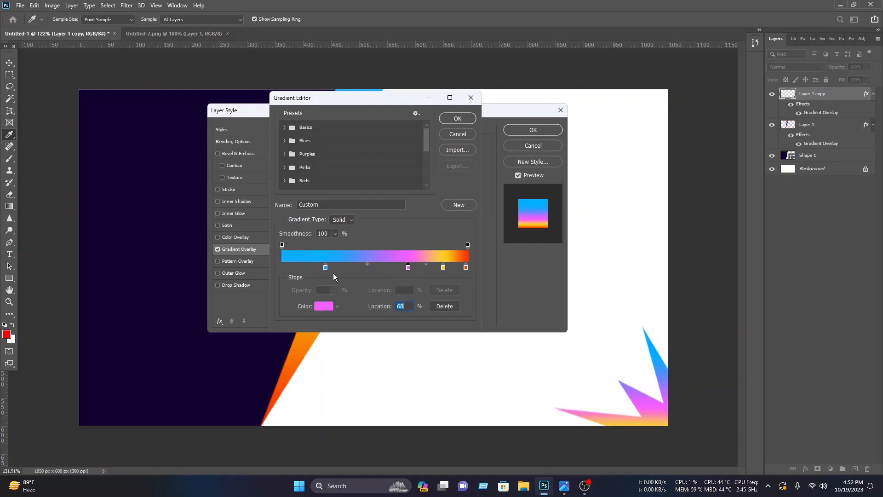
{"action": "left_click", "coordinate": [443, 267]}
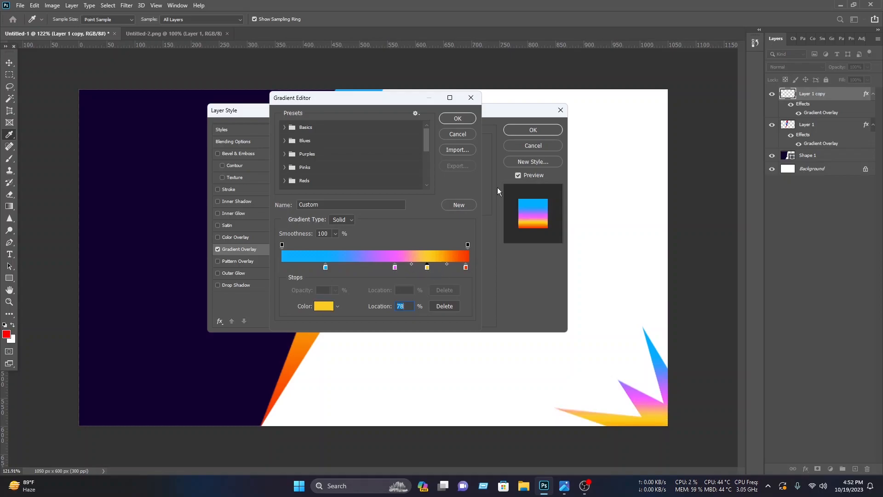
{"action": "left_click", "coordinate": [457, 118]}
{"action": "left_click", "coordinate": [533, 130]}
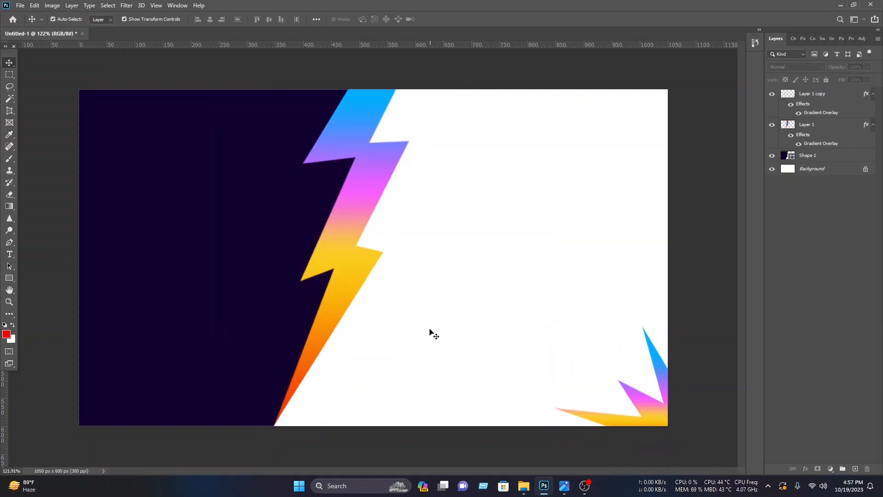
{"action": "left_click", "coordinate": [291, 252]}
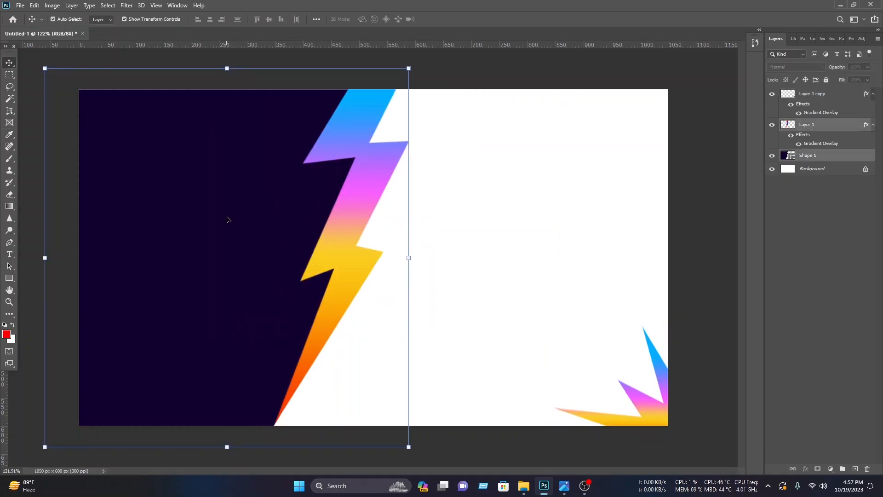
- Lock the bolt and navy layers and paste the contact and name elements onto the card
{"action": "left_click", "coordinate": [826, 81]}
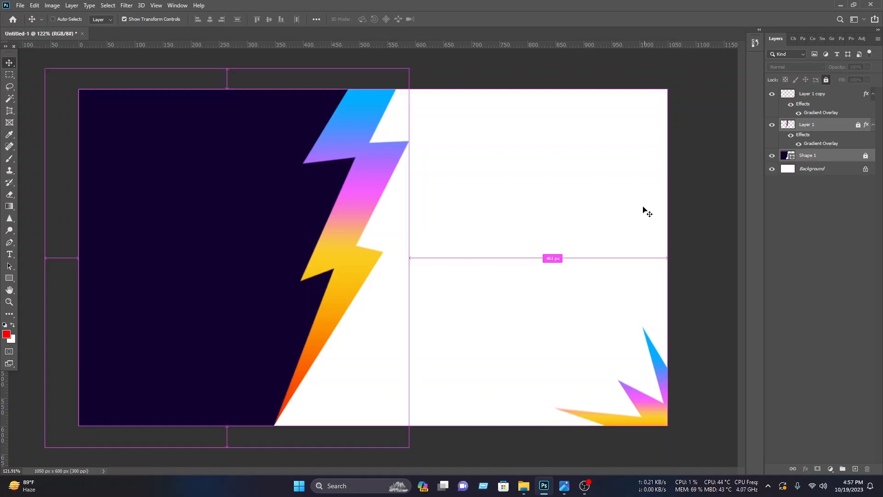
{"action": "key", "text": "ctrl+v"}
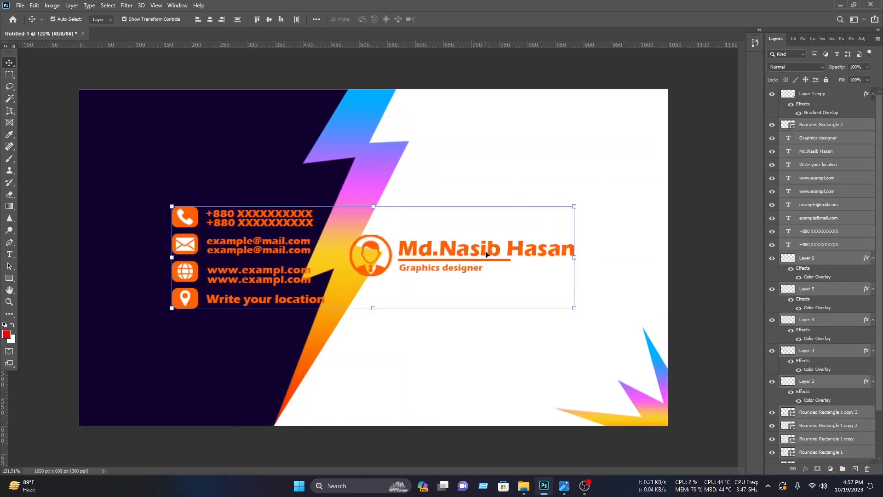
{"action": "mouse_move", "coordinate": [484, 251]}
{"action": "left_mouse_down"}
{"action": "mouse_move", "coordinate": [469, 251]}
{"action": "mouse_move", "coordinate": [498, 258]}
{"action": "mouse_move", "coordinate": [483, 270]}
{"action": "mouse_move", "coordinate": [482, 241]}
{"action": "left_mouse_up"}
- Roughly reposition the name block and shift the contact details slightly left
{"action": "left_click_drag", "start_coordinate": [496, 306], "coordinate": [439, 219]}
{"action": "left_click_drag", "start_coordinate": [446, 239], "coordinate": [498, 233]}
{"action": "key", "text": "ctrl+z"}
{"action": "left_click_drag", "start_coordinate": [493, 321], "coordinate": [488, 214]}
{"action": "left_click_drag", "start_coordinate": [257, 331], "coordinate": [127, 234]}
{"action": "left_click_drag", "start_coordinate": [597, 252], "coordinate": [471, 208]}
- Move the name block with its person icon onto the navy panel and shrink it
{"action": "left_click_drag", "start_coordinate": [527, 215], "coordinate": [411, 198]}
{"action": "key", "text": "ctrl+z"}
{"action": "left_click_drag", "start_coordinate": [534, 259], "coordinate": [435, 196]}
{"action": "left_click_drag", "start_coordinate": [510, 211], "coordinate": [174, 133]}
{"action": "left_click_drag", "start_coordinate": [312, 143], "coordinate": [298, 142]}
{"action": "left_click_drag", "start_coordinate": [208, 140], "coordinate": [216, 140]}
{"action": "left_click", "coordinate": [455, 20]}
- Shrink the contact detail layers slightly to fit beneath the name block
{"action": "left_click_drag", "start_coordinate": [259, 328], "coordinate": [120, 228]}
{"action": "left_click_drag", "start_coordinate": [257, 226], "coordinate": [253, 229]}
{"action": "left_click", "coordinate": [527, 225]}
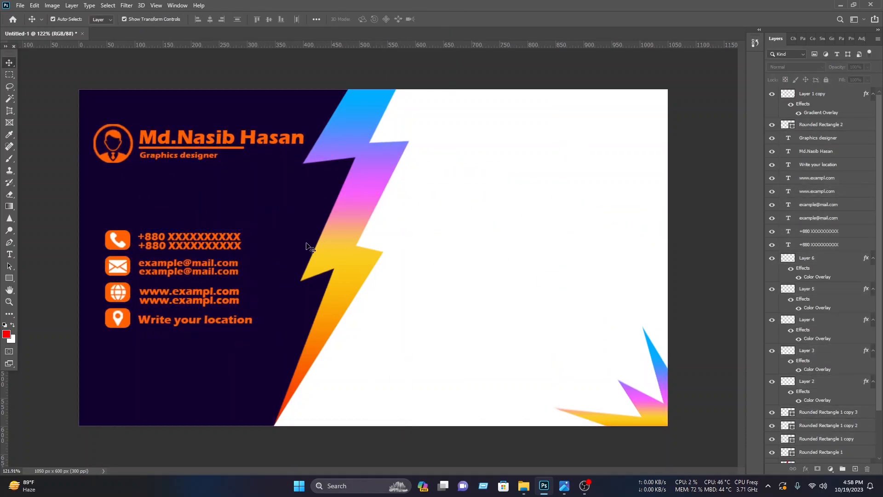
{"action": "scroll", "coordinate": [799, 302], "scroll_direction": "down", "scroll_amount": 3}
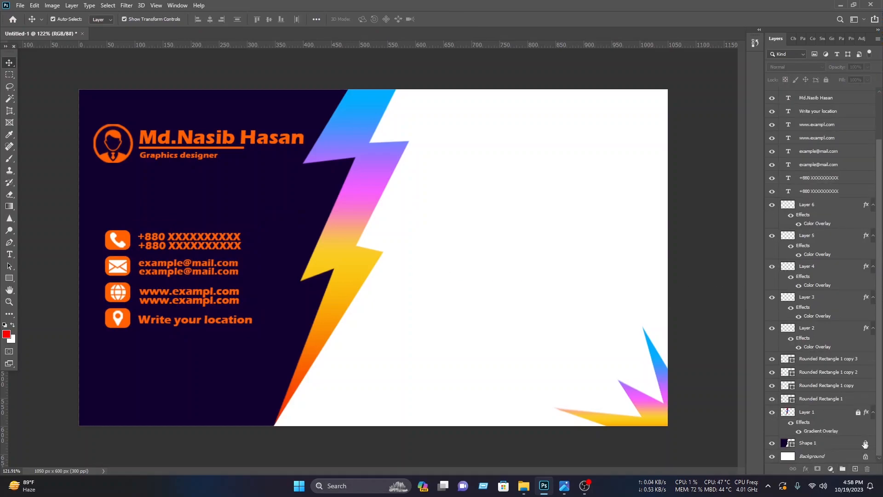
- Warp the navy shape, bulging its left edge outward and reshaping its outline
{"action": "left_click", "coordinate": [278, 240]}
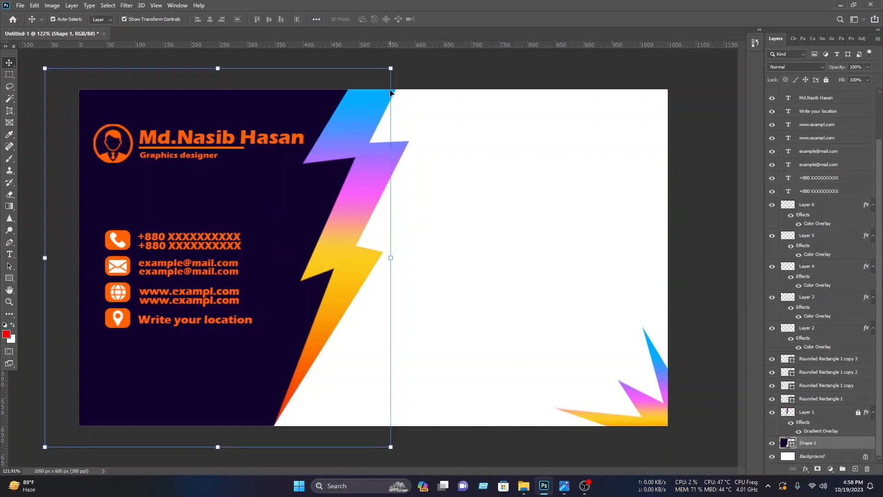
{"action": "left_click_drag", "start_coordinate": [391, 67], "coordinate": [392, 67]}
{"action": "right_click", "coordinate": [276, 181]}
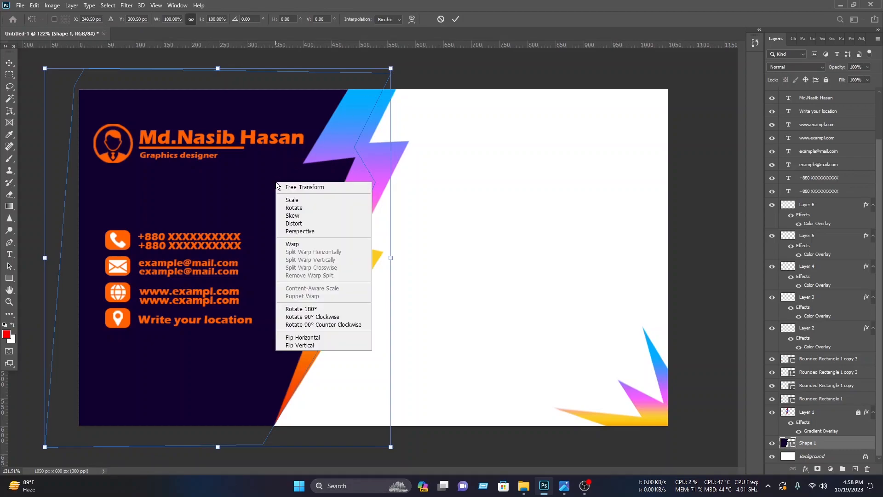
{"action": "left_click", "coordinate": [304, 244]}
{"action": "left_click_drag", "start_coordinate": [45, 195], "coordinate": [1, 201]}
{"action": "scroll", "coordinate": [23, 203], "scroll_direction": "down", "scroll_amount": 2}
{"action": "left_click_drag", "start_coordinate": [186, 294], "coordinate": [9, 296]}
{"action": "left_click_drag", "start_coordinate": [161, 225], "coordinate": [28, 230]}
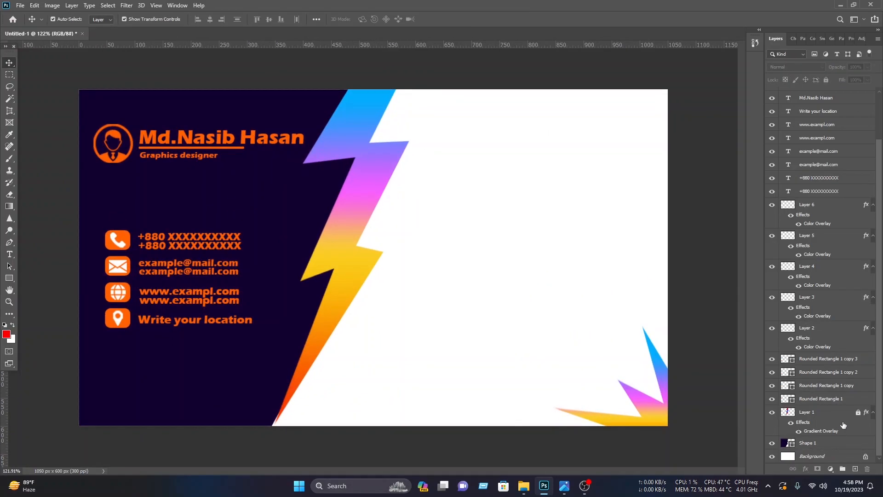
- Shift the lightning bolt and navy panel right, then lock both layers
{"action": "left_click", "coordinate": [859, 414]}
{"action": "left_click_drag", "start_coordinate": [405, 374], "coordinate": [388, 365]}
{"action": "left_click_drag", "start_coordinate": [315, 228], "coordinate": [355, 226]}
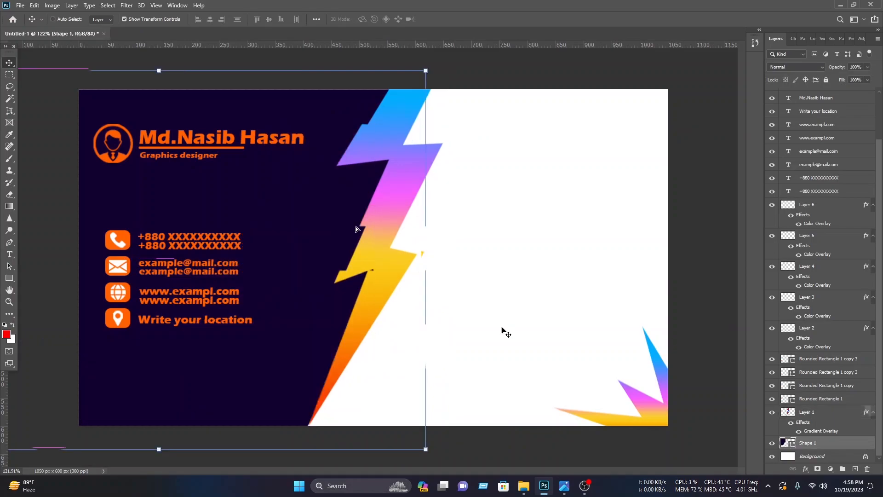
{"action": "left_click", "coordinate": [501, 337]}
{"action": "left_click_drag", "start_coordinate": [456, 343], "coordinate": [302, 245]}
{"action": "left_click_drag", "start_coordinate": [441, 245], "coordinate": [353, 202]}
{"action": "left_click", "coordinate": [825, 80]}
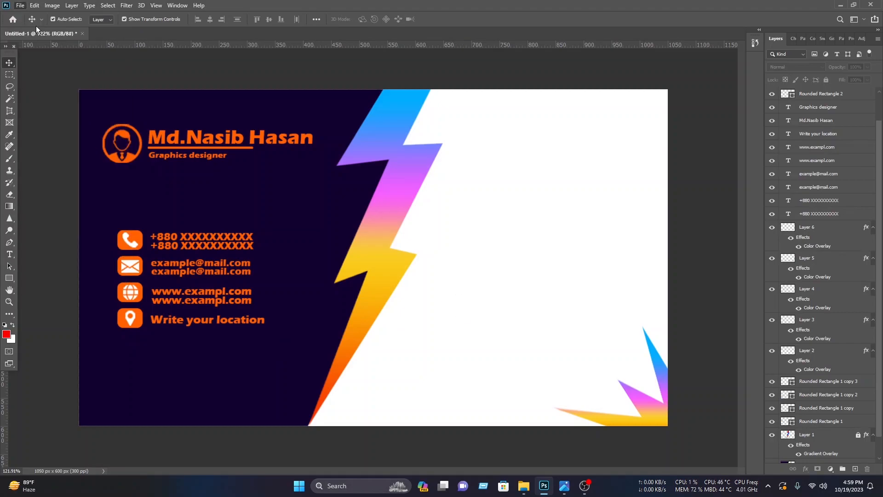
- Open the logo screenshot and shrink the N logo into the card's white area
{"action": "left_click", "coordinate": [51, 122]}
{"action": "scroll", "coordinate": [125, 122], "scroll_direction": "down", "scroll_amount": 5}
{"action": "double_click", "coordinate": [125, 121]}
{"action": "scroll", "coordinate": [259, 138], "scroll_direction": "down", "scroll_amount": 8}
{"action": "left_click", "coordinate": [243, 69]}
{"action": "left_click", "coordinate": [235, 221]}
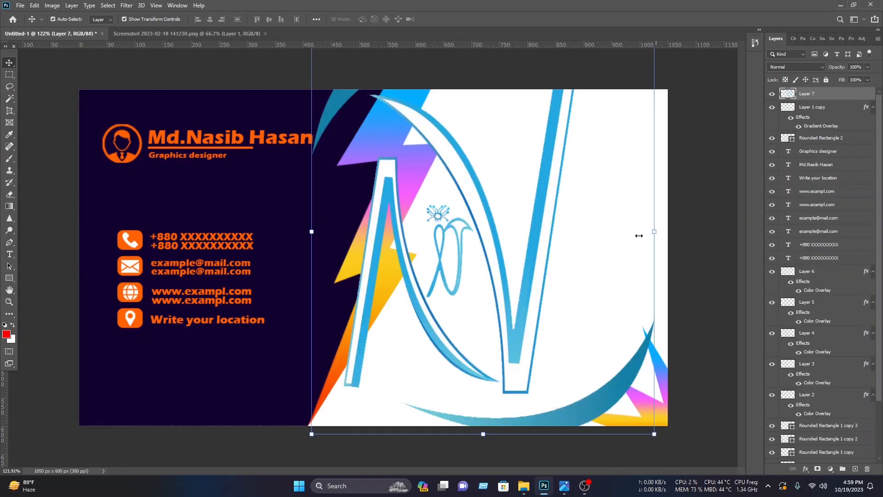
{"action": "left_click_drag", "start_coordinate": [637, 236], "coordinate": [566, 242]}
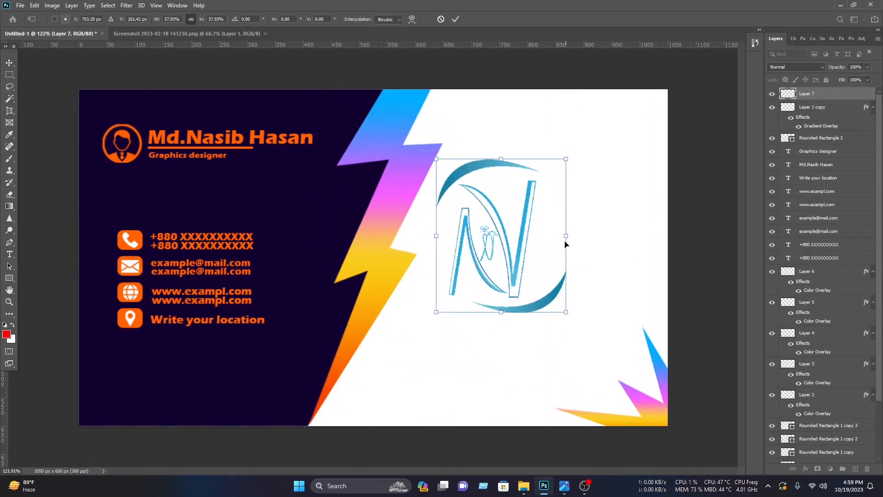
{"action": "left_click", "coordinate": [455, 19]}
- Copy the corner bolt's layer style, paste it onto the N logo (Layer 7), and resize it
{"action": "left_click", "coordinate": [671, 411]}
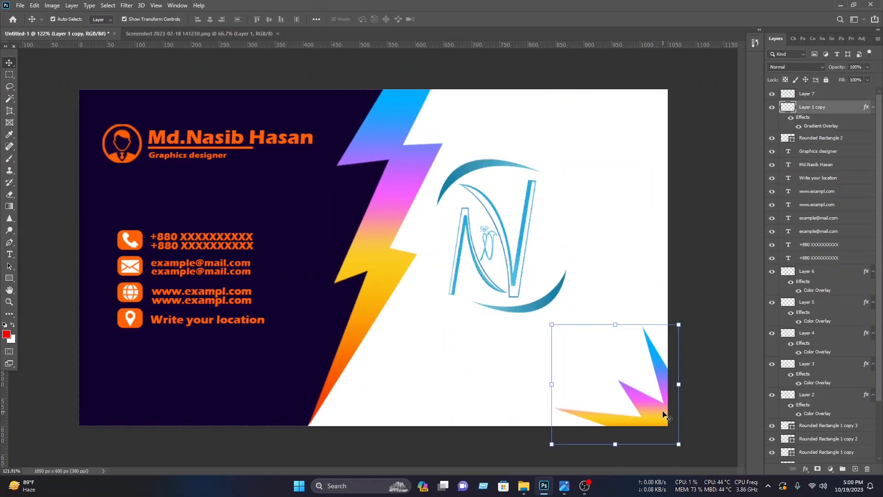
{"action": "right_click", "coordinate": [816, 107]}
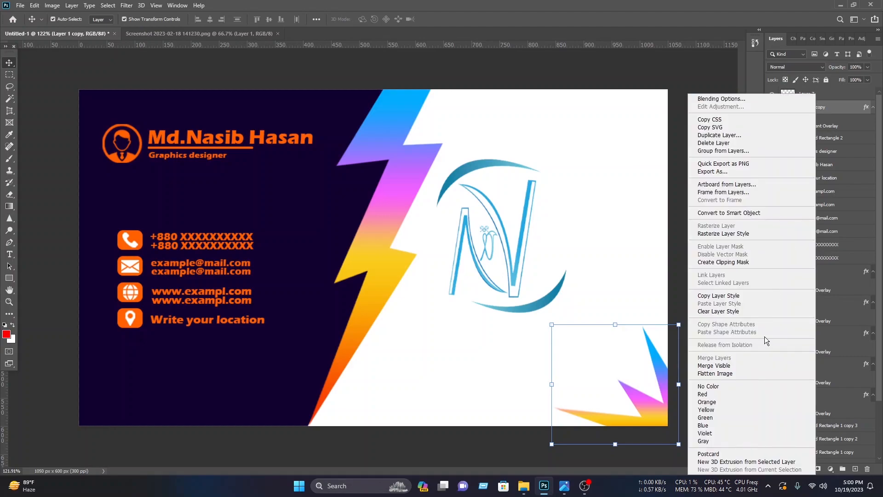
{"action": "left_click", "coordinate": [727, 296]}
{"action": "left_click", "coordinate": [549, 245]}
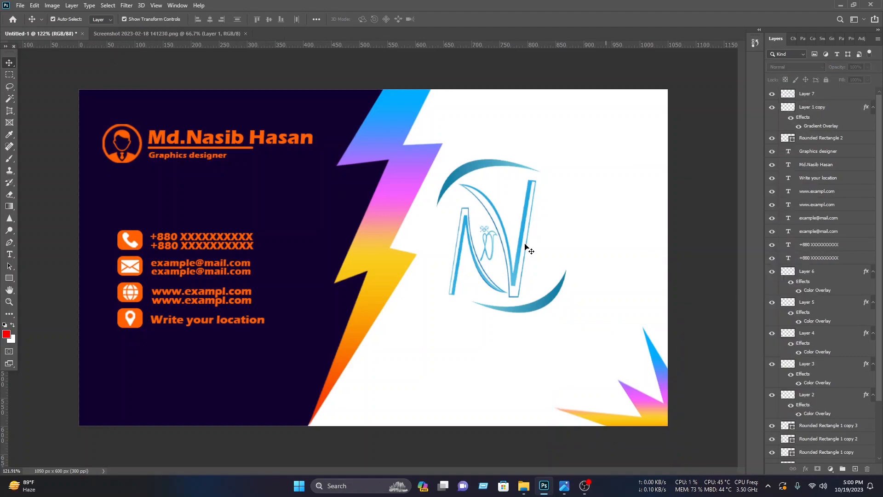
{"action": "left_click", "coordinate": [516, 265]}
{"action": "right_click", "coordinate": [810, 97]}
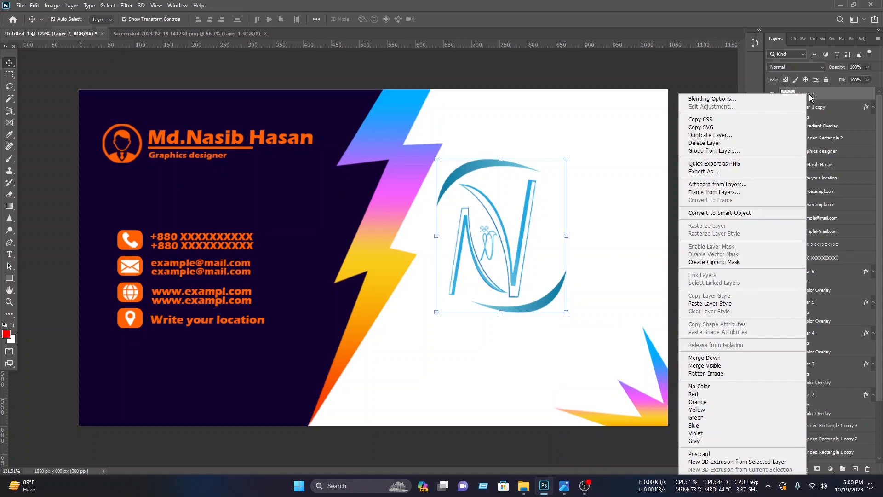
{"action": "left_click", "coordinate": [728, 305]}
{"action": "left_click_drag", "start_coordinate": [528, 234], "coordinate": [544, 271]}
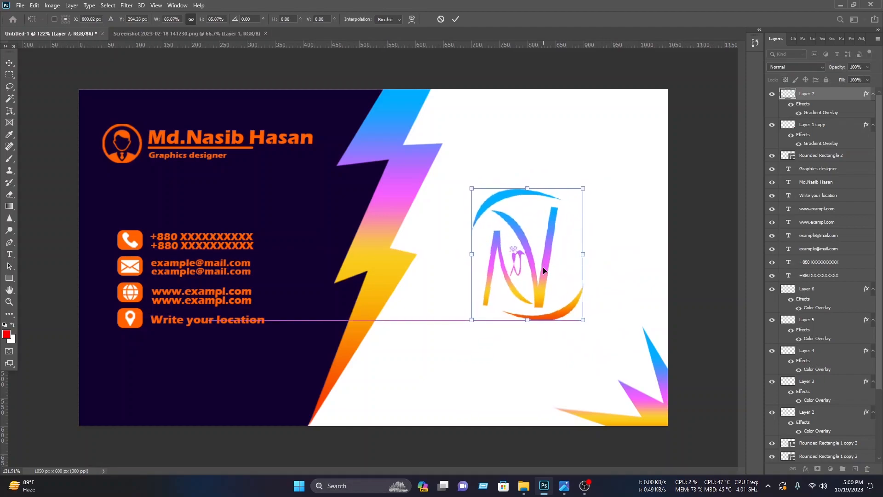
- Duplicate the name block and retype it as 'Nasib IT' with subtitle 'An IT based company'
{"action": "key", "text": "Escape"}
{"action": "left_click_drag", "start_coordinate": [252, 164], "coordinate": [189, 130]}
{"action": "left_click_drag", "start_coordinate": [243, 141], "coordinate": [522, 365]}
{"action": "double_click", "coordinate": [559, 358]}
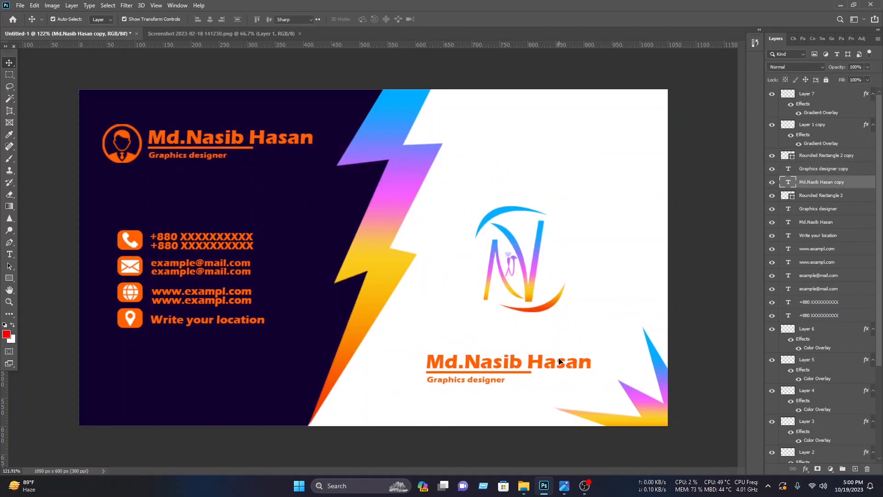
{"action": "type", "text": "Nasib IT"}
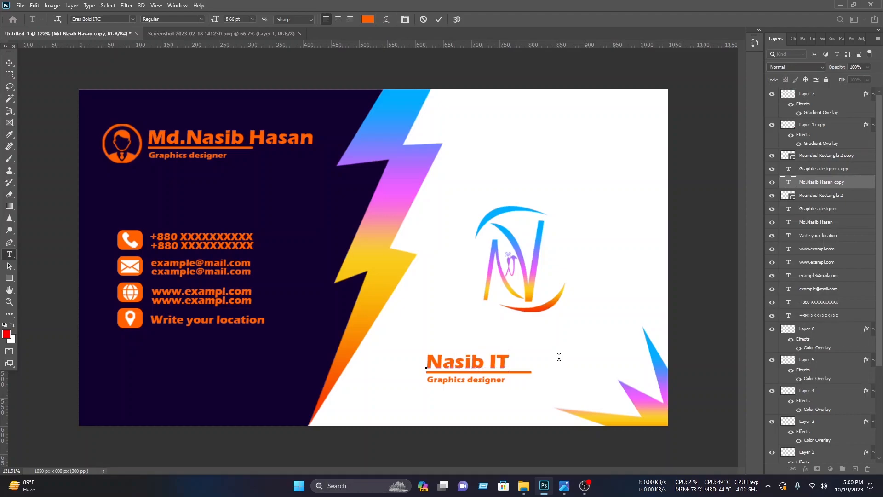
{"action": "left_click", "coordinate": [438, 20]}
{"action": "left_click", "coordinate": [624, 195]}
{"action": "double_click", "coordinate": [478, 382]}
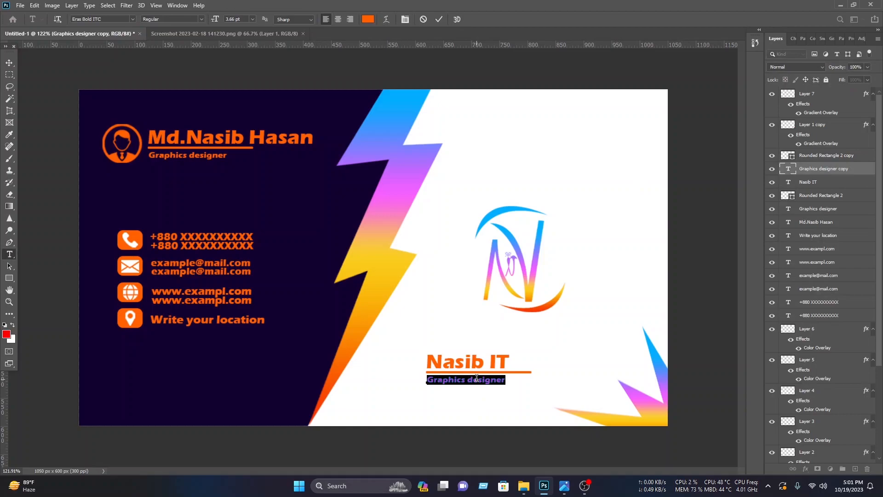
{"action": "type", "text": "An IT based company"}
{"action": "left_click", "coordinate": [439, 20]}
- Place the company text beside the N logo and scale the group down together
{"action": "left_click_drag", "start_coordinate": [614, 441], "coordinate": [655, 263]}
{"action": "left_click", "coordinate": [455, 19]}
{"action": "left_click_drag", "start_coordinate": [552, 218], "coordinate": [529, 257]}
{"action": "left_click_drag", "start_coordinate": [627, 325], "coordinate": [618, 254]}
{"action": "left_click_drag", "start_coordinate": [655, 206], "coordinate": [630, 220]}
{"action": "left_click_drag", "start_coordinate": [610, 269], "coordinate": [610, 257]}
{"action": "left_click", "coordinate": [456, 19]}
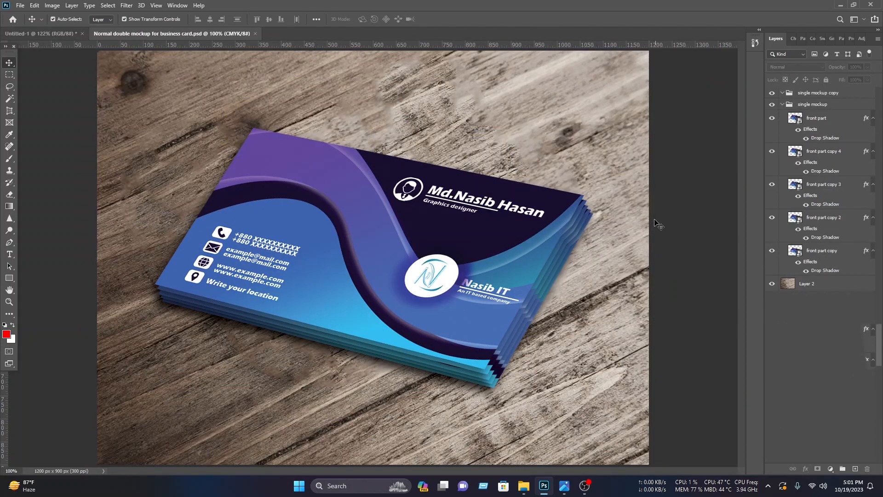
- Open the mockup's front-part smart object, delete its old card layers, and return to Untitled-1
{"action": "double_click", "coordinate": [794, 119]}
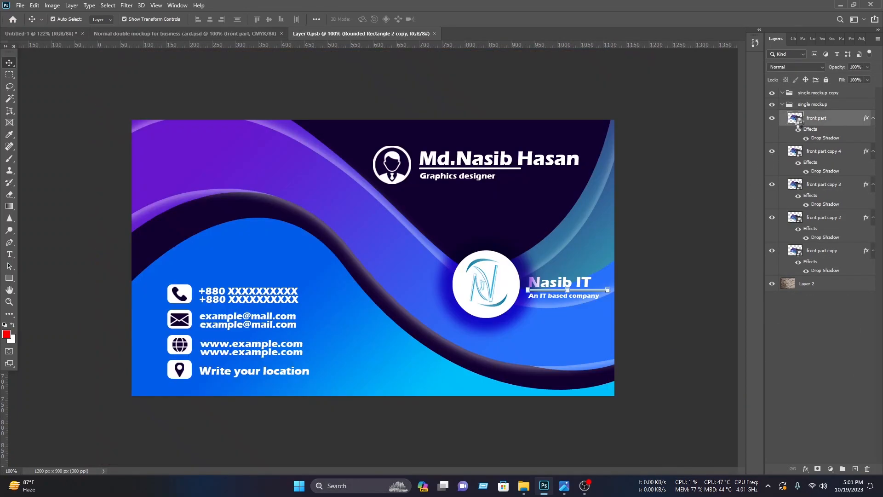
{"action": "left_click_drag", "start_coordinate": [559, 341], "coordinate": [128, 95]}
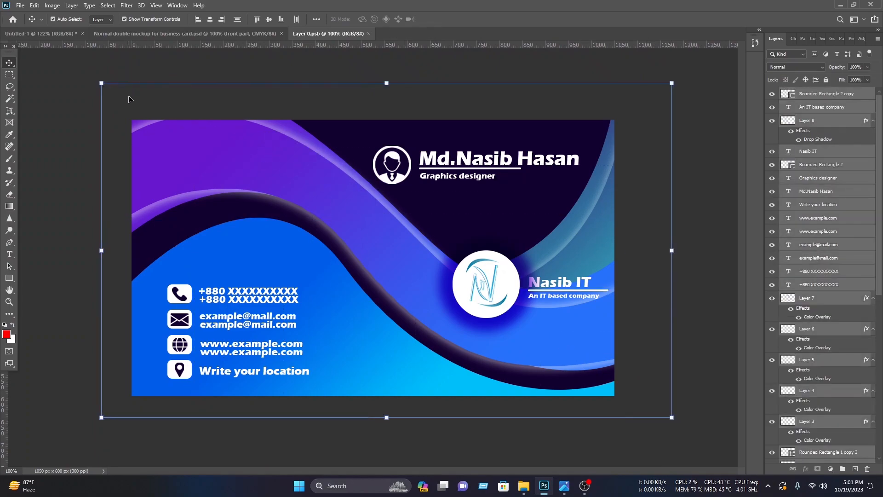
{"action": "key", "text": "Delete"}
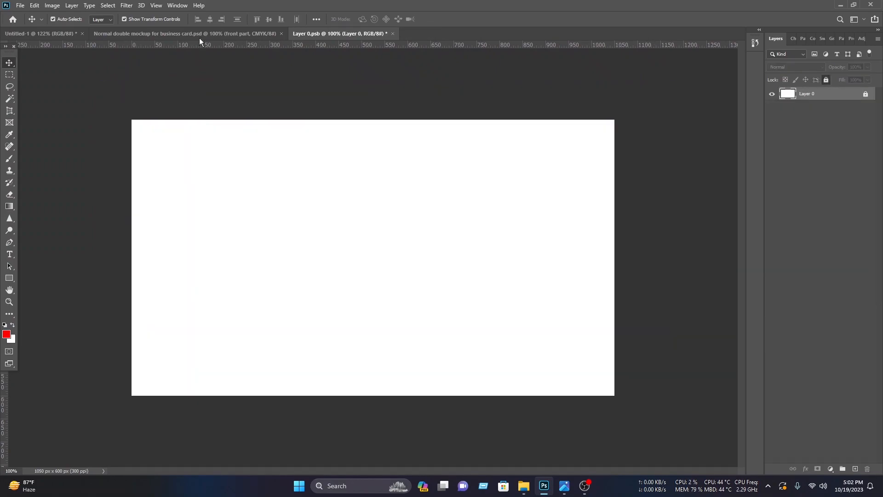
{"action": "left_click", "coordinate": [52, 38]}
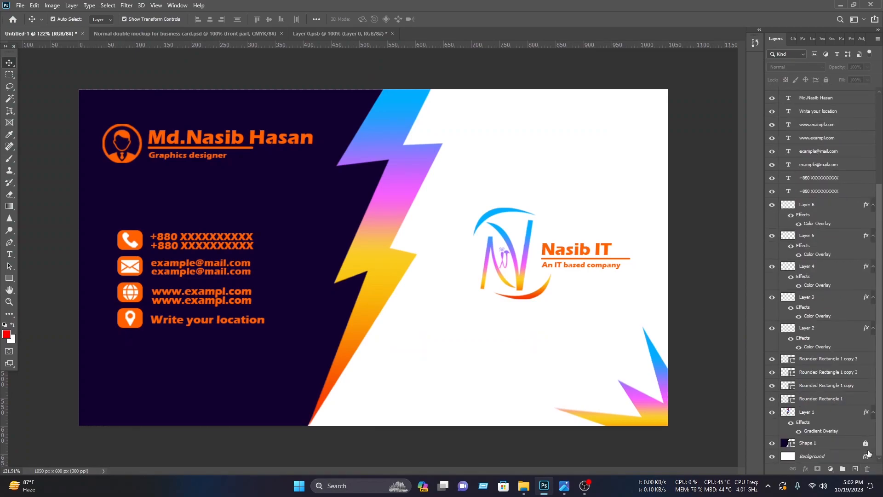
- Unlock the Background, drag all card layers into Layer 0.psb, and position them on the front card
{"action": "left_click", "coordinate": [859, 460]}
{"action": "left_click", "coordinate": [867, 458]}
{"action": "left_click_drag", "start_coordinate": [704, 450], "coordinate": [97, 48]}
{"action": "left_click_drag", "start_coordinate": [118, 115], "coordinate": [354, 177]}
{"action": "left_click_drag", "start_coordinate": [356, 182], "coordinate": [325, 262]}
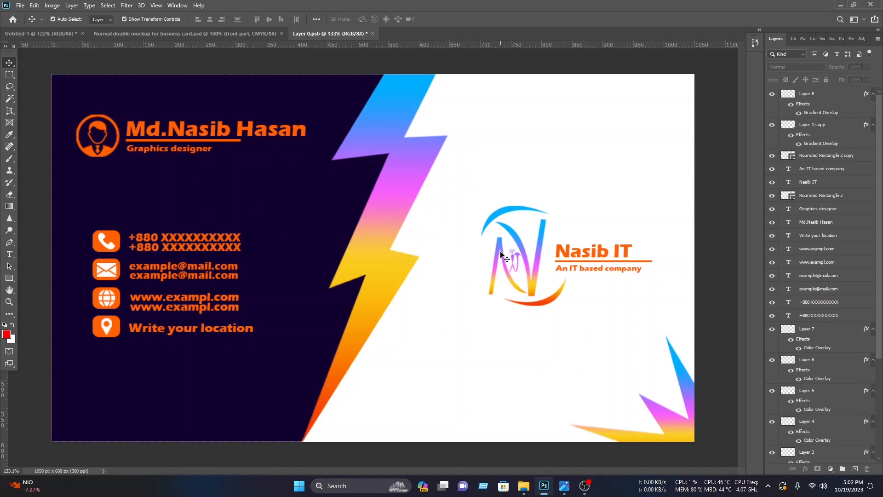